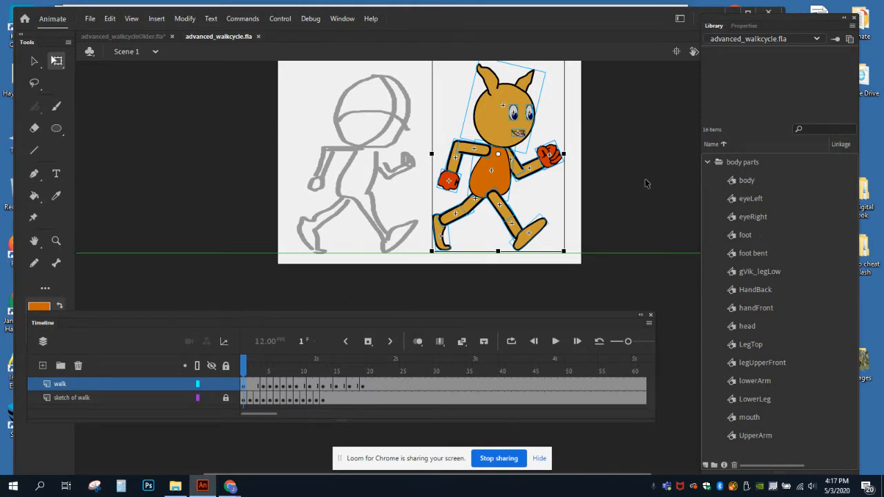
# - Review the sketched walk poses from frame 1 to frame 13 with the walk layer temporarily hidden
pyautogui.click(619, 219)
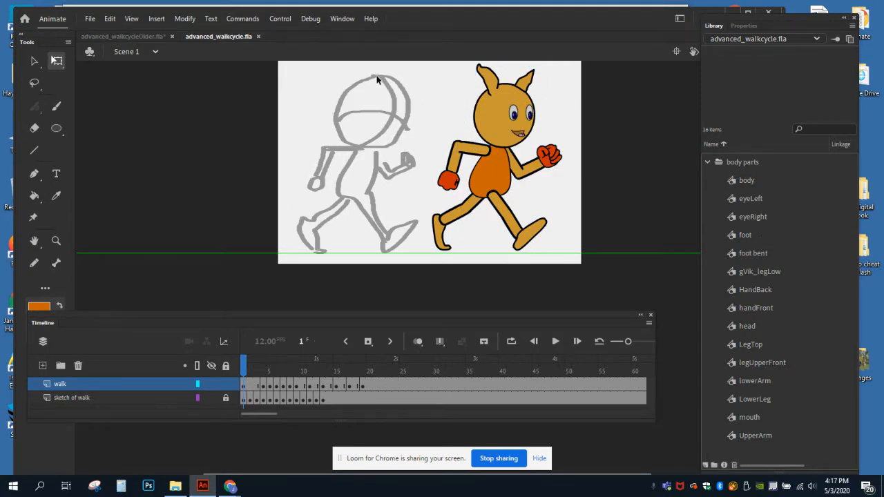
pyautogui.click(211, 384)
pyautogui.click(211, 384)
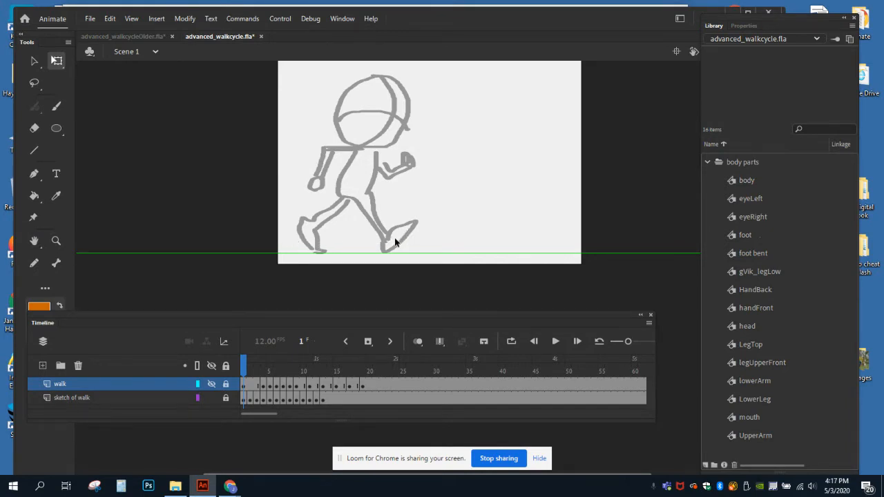
pyautogui.click(243, 402)
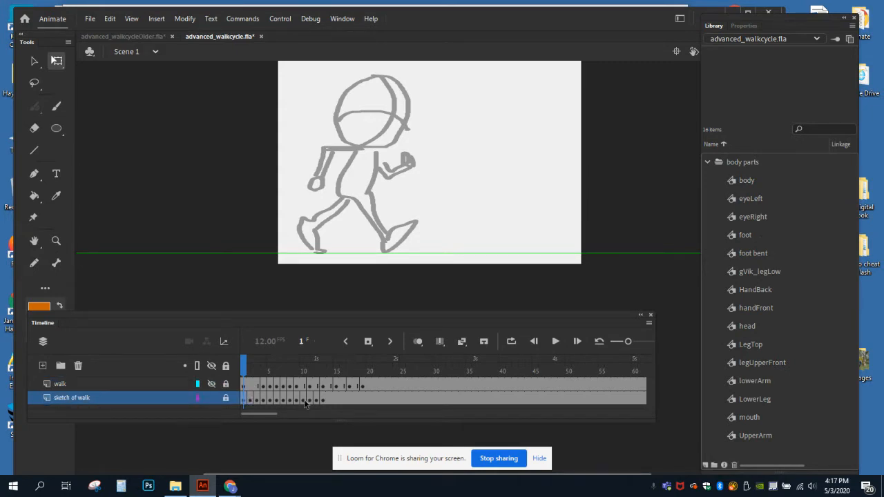
pyautogui.click(322, 398)
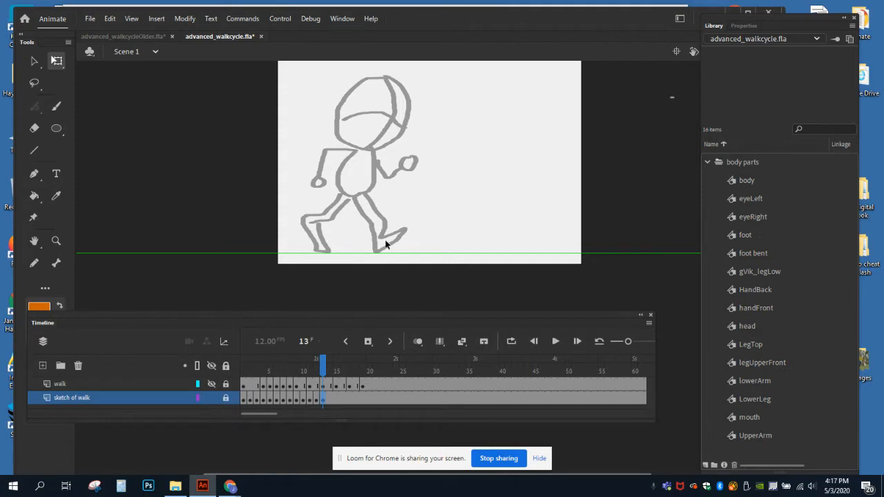
pyautogui.click(244, 400)
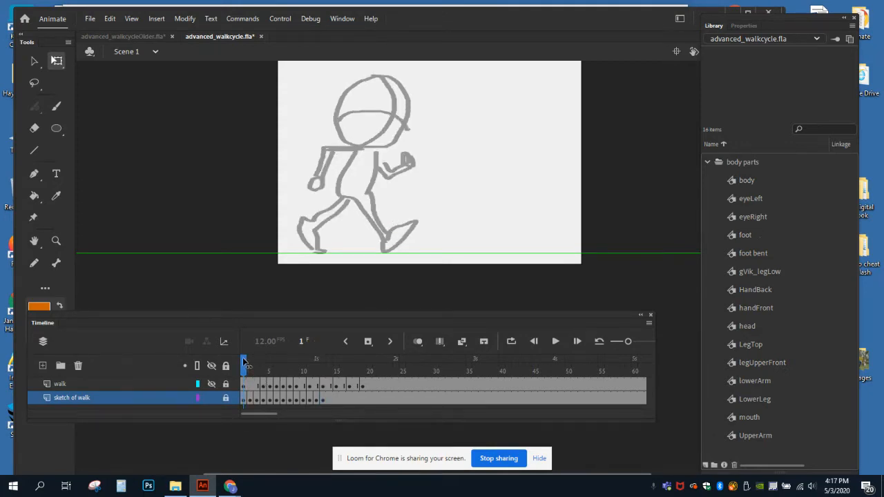
pyautogui.moveTo(244, 362)
pyautogui.mouseDown()
pyautogui.moveTo(279, 371)
pyautogui.moveTo(322, 364)
pyautogui.mouseUp()
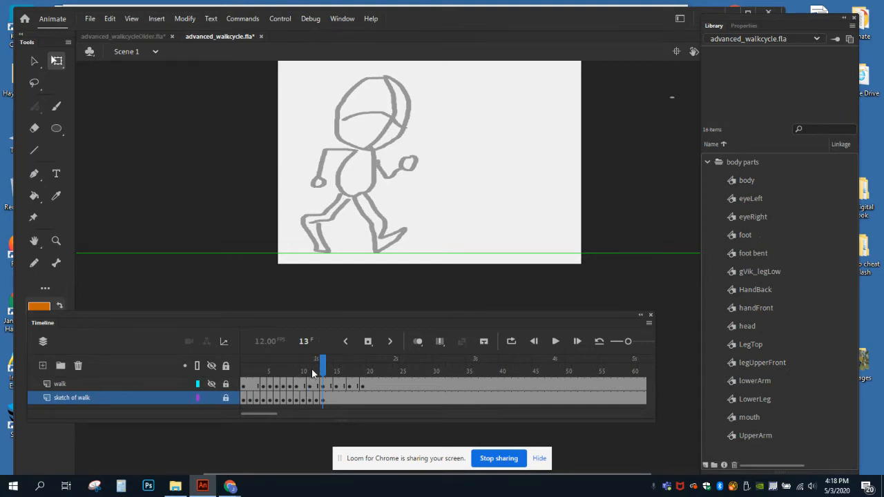
pyautogui.moveTo(315, 367); pyautogui.dragTo(243, 370)
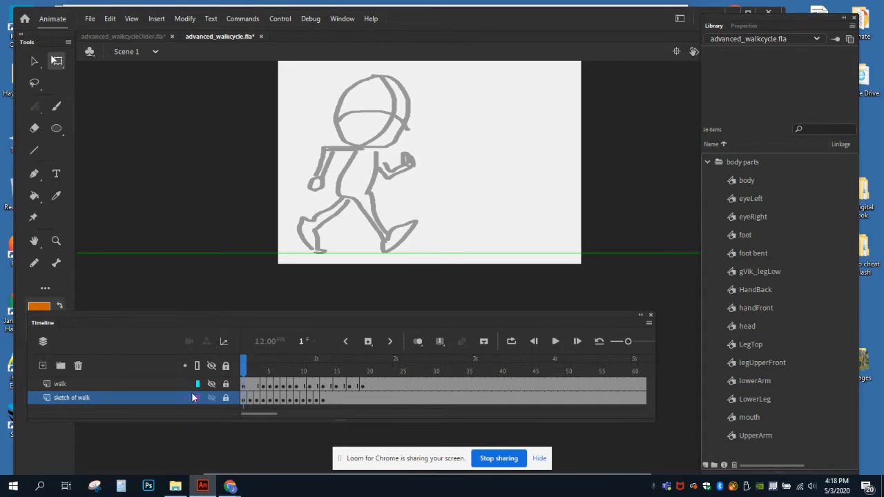
pyautogui.click(210, 384)
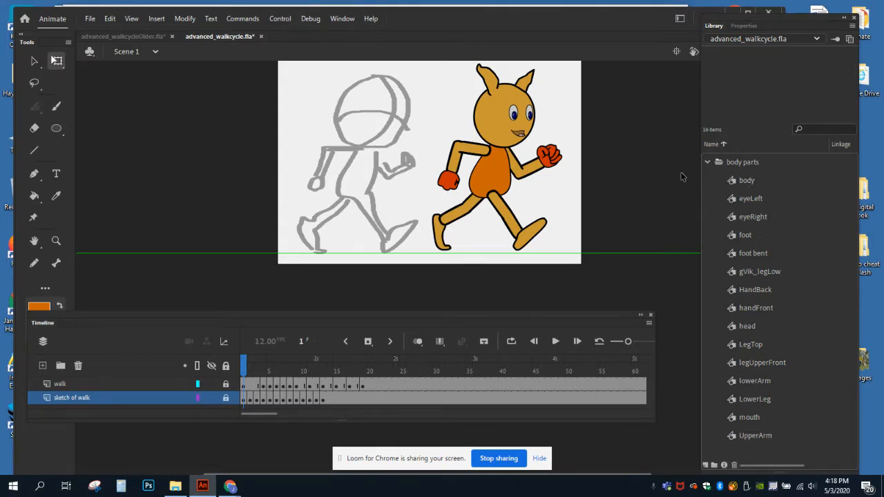
# - Preview the character's body-part symbols in the library, including the body, eyes, feet, hands, head, legs, arms and mouth
pyautogui.click(749, 180)
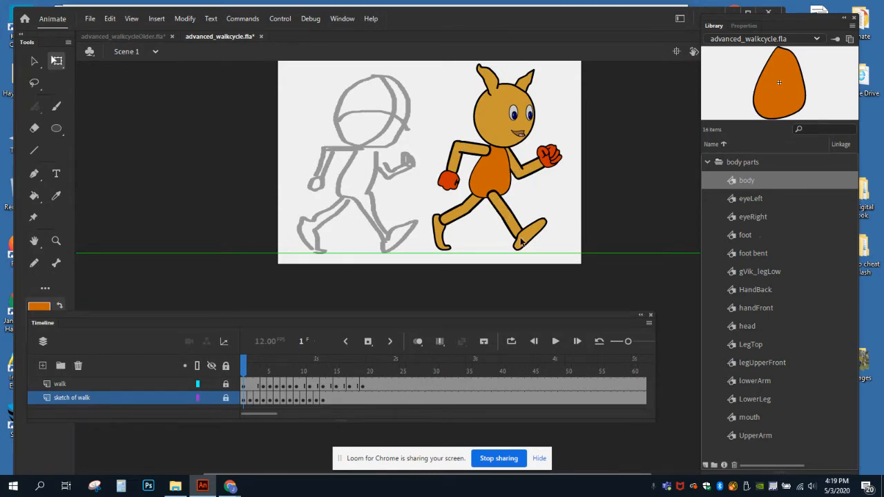
pyautogui.click(749, 199)
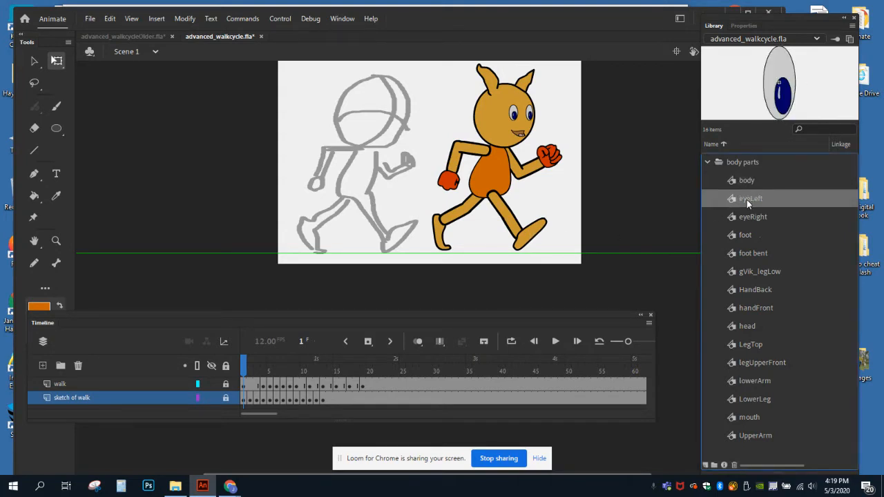
pyautogui.click(747, 218)
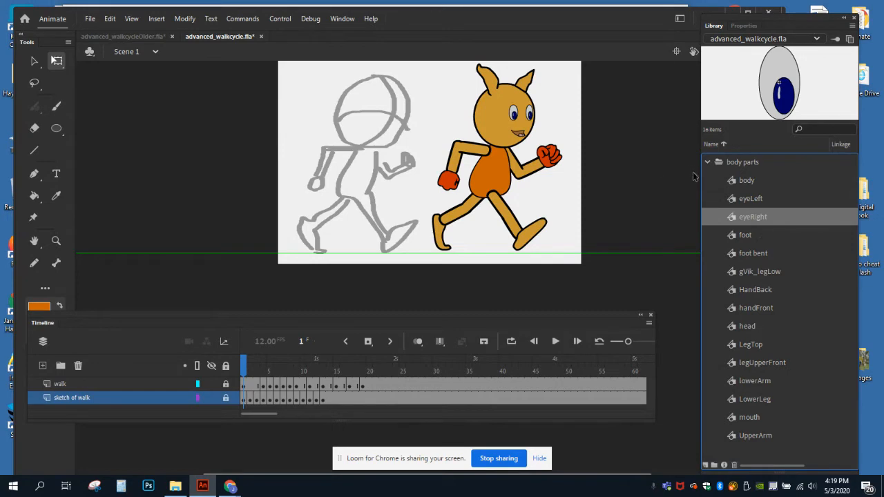
pyautogui.click(744, 236)
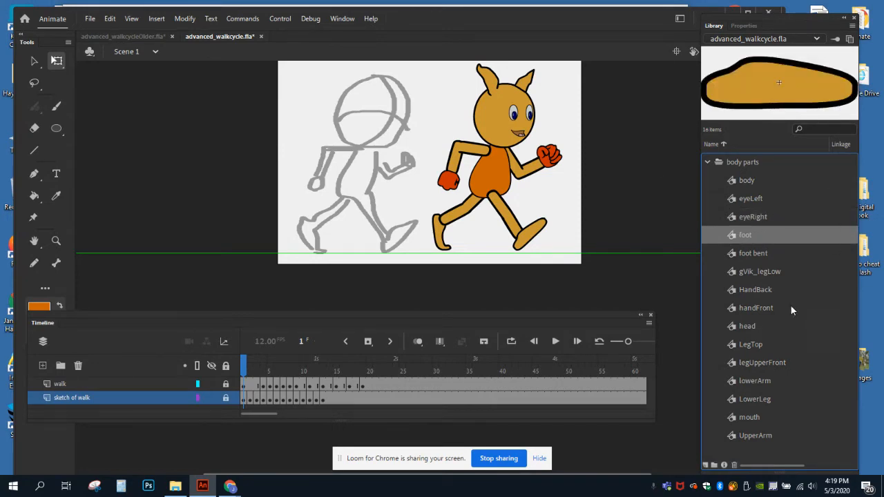
pyautogui.click(751, 253)
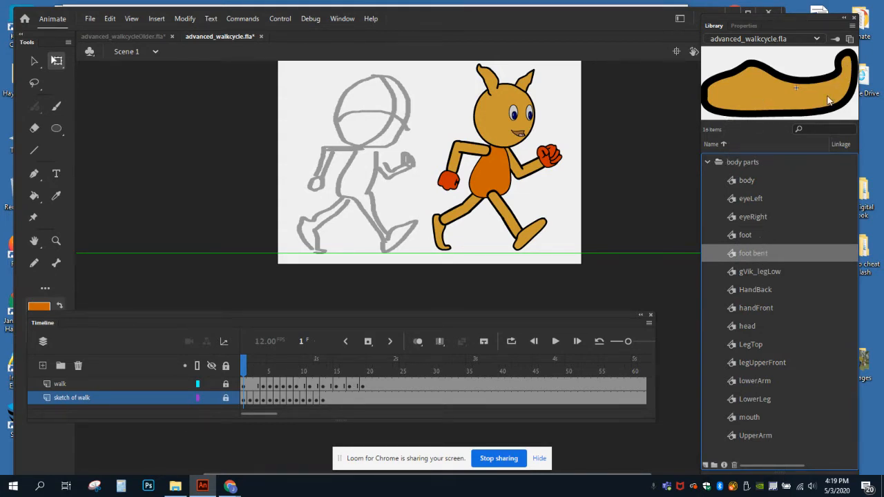
pyautogui.click(746, 293)
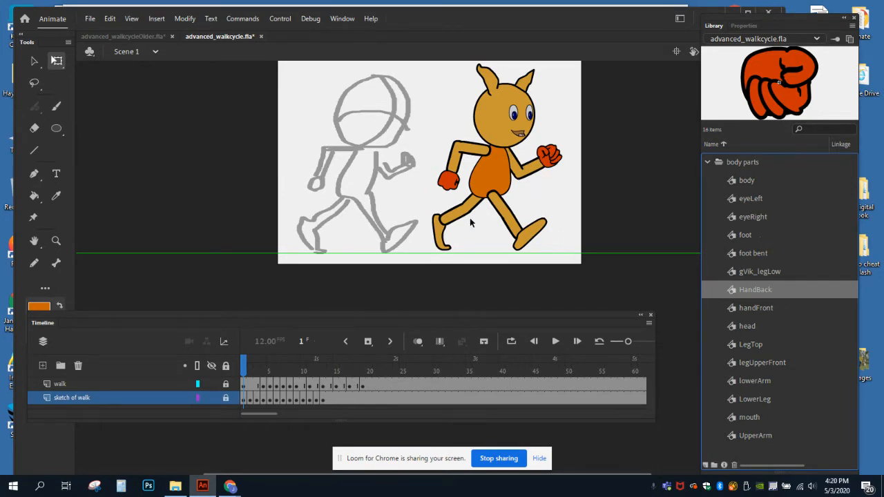
pyautogui.click(751, 309)
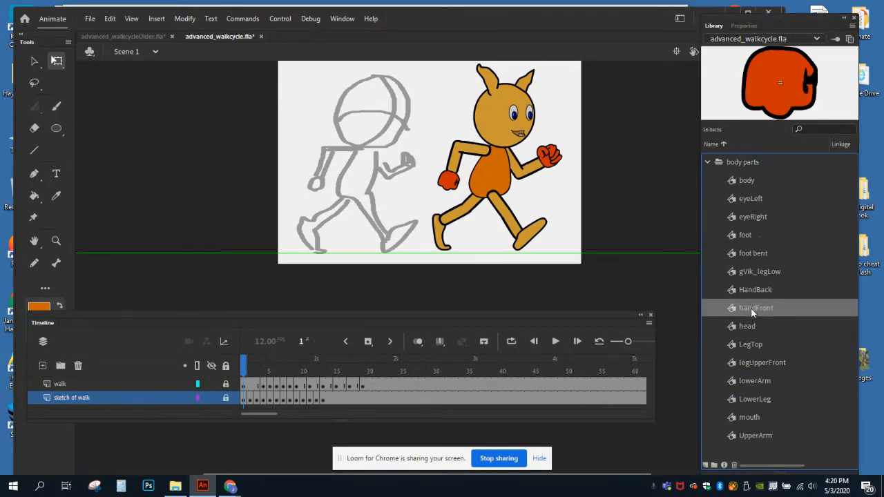
pyautogui.click(741, 327)
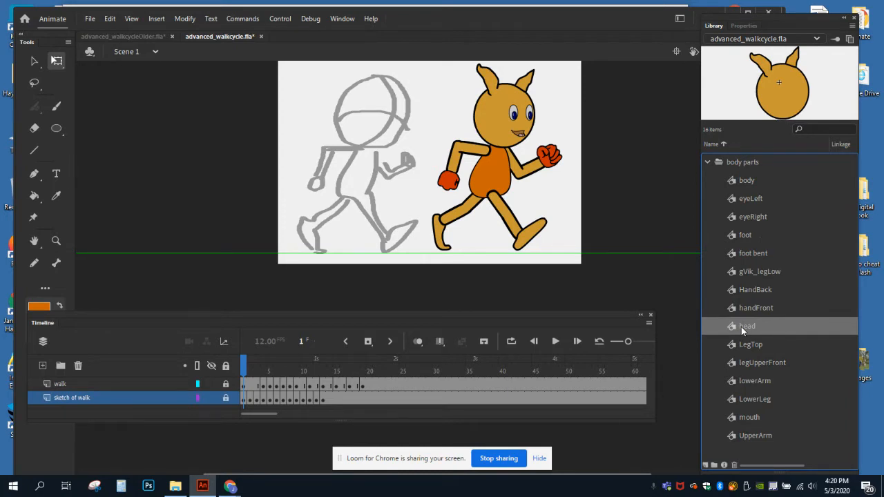
pyautogui.click(748, 347)
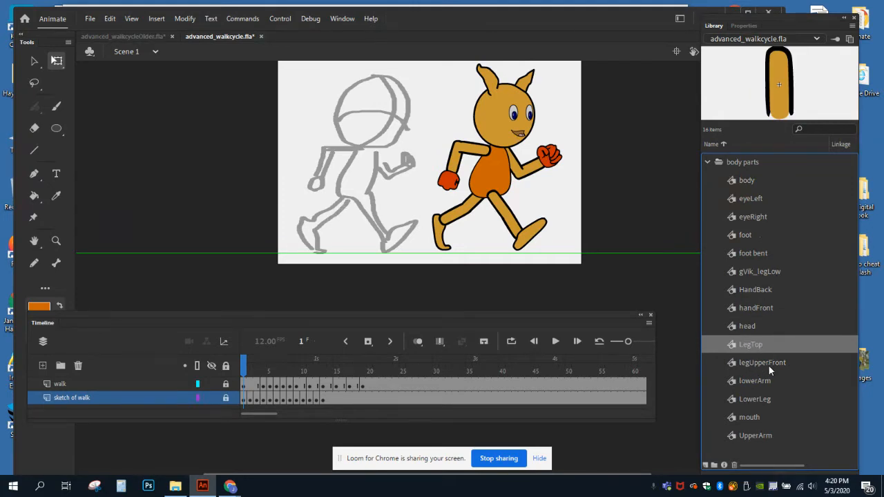
pyautogui.click(753, 363)
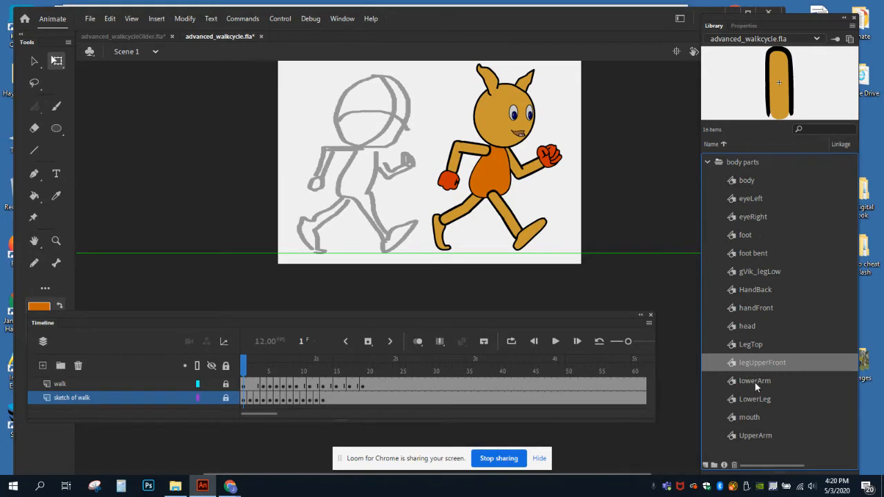
pyautogui.click(755, 382)
pyautogui.click(757, 401)
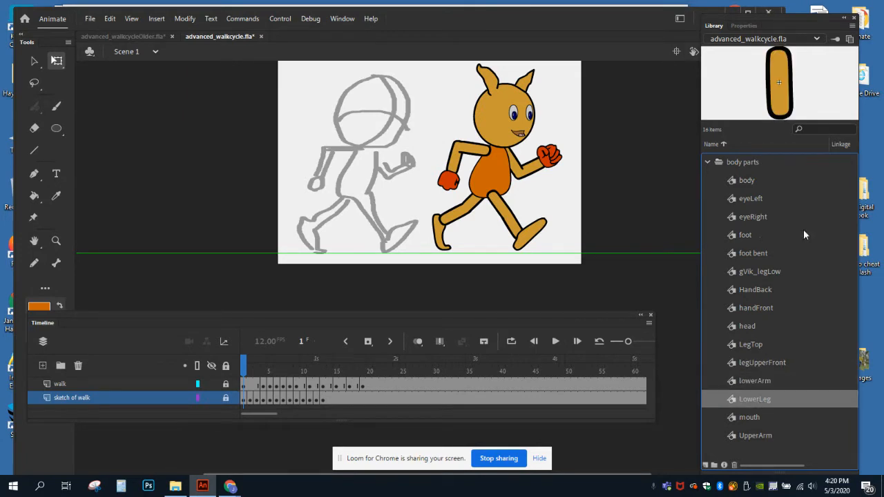
pyautogui.click(744, 344)
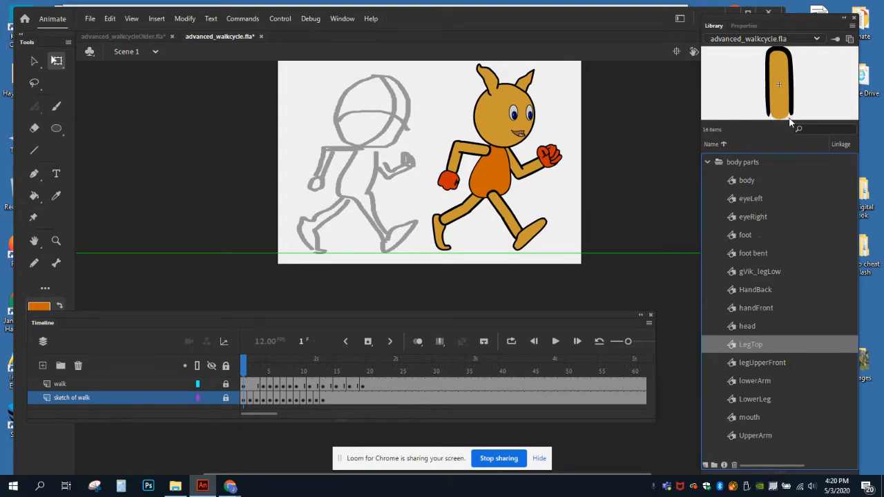
pyautogui.click(747, 381)
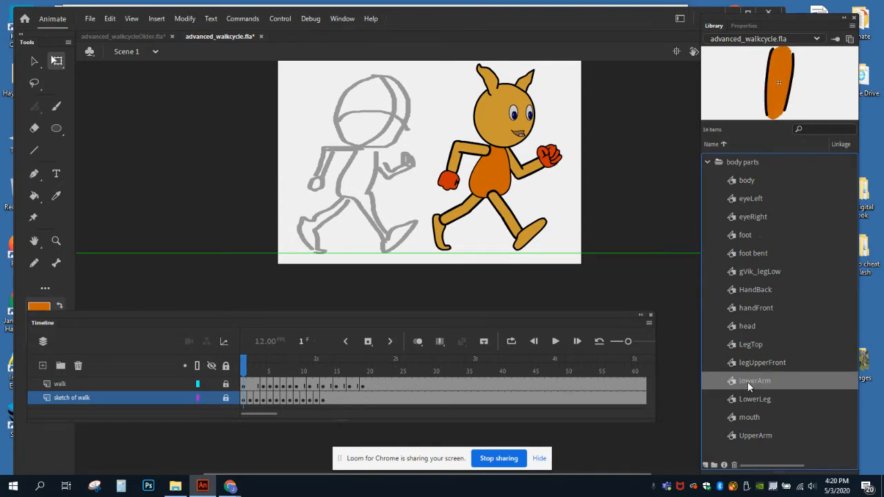
pyautogui.click(748, 437)
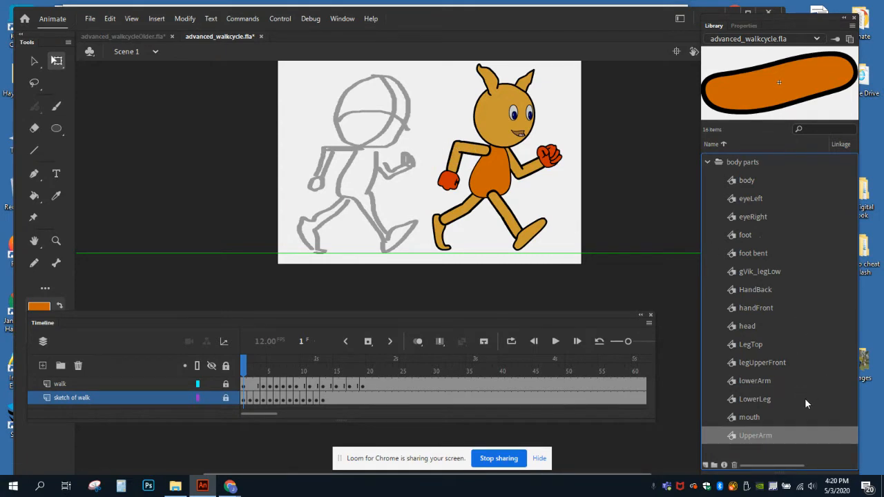
pyautogui.click(747, 418)
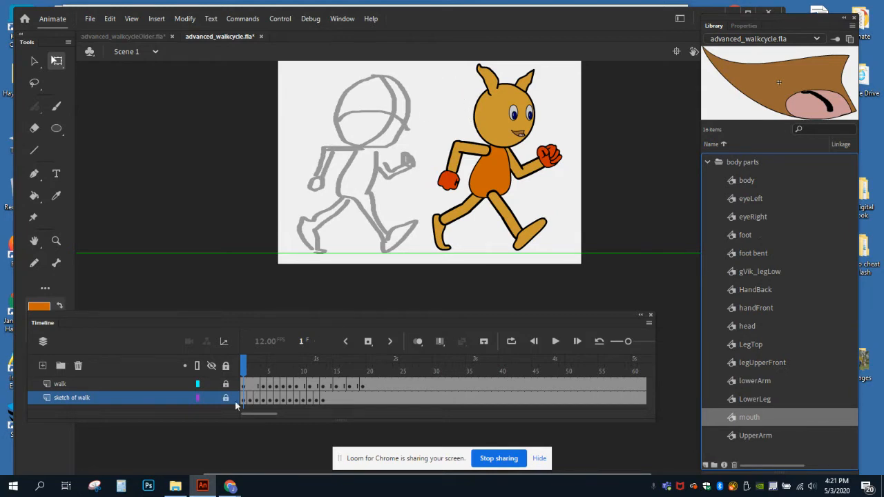
# - Unlock the walk and sketch layers and move the whole character on frame 1 over the sketched figure
pyautogui.click(250, 385)
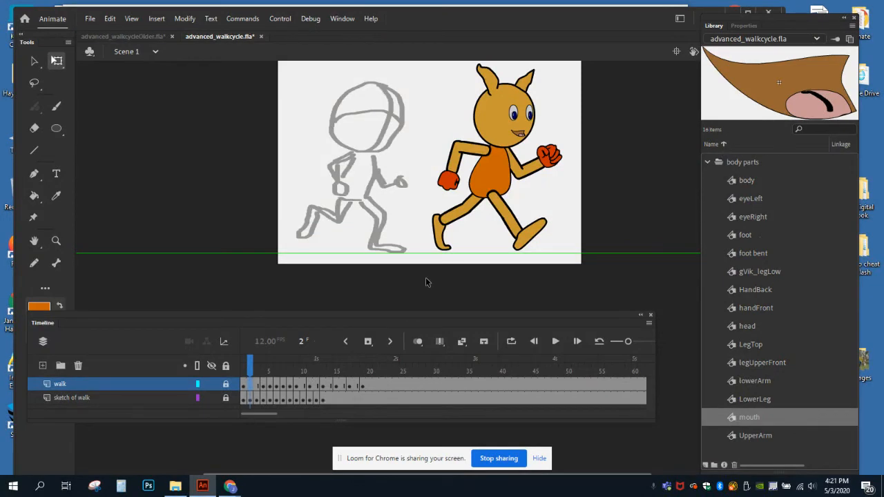
pyautogui.click(242, 388)
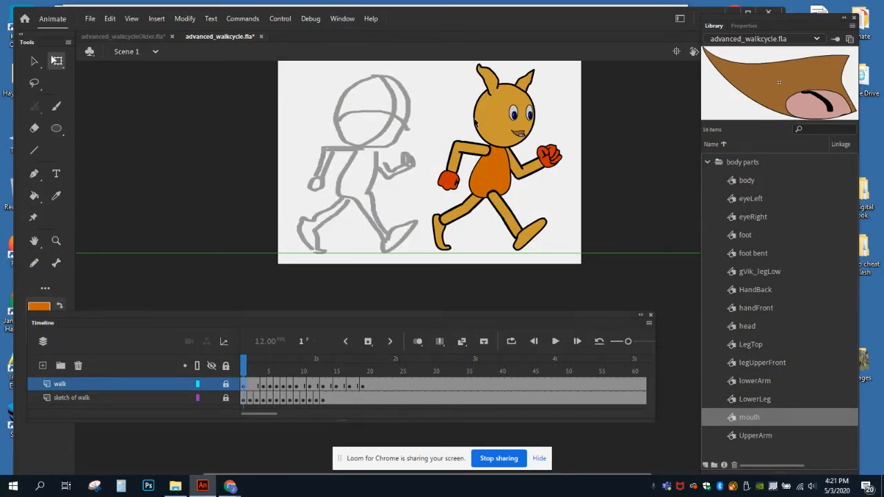
pyautogui.moveTo(432, 63); pyautogui.dragTo(588, 288)
pyautogui.click(225, 397)
pyautogui.moveTo(425, 67); pyautogui.dragTo(569, 277)
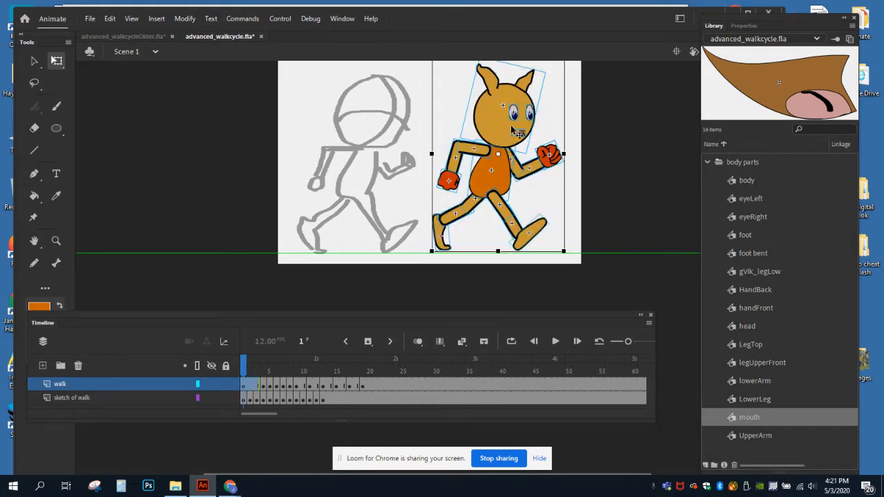
pyautogui.moveTo(499, 130); pyautogui.dragTo(367, 131)
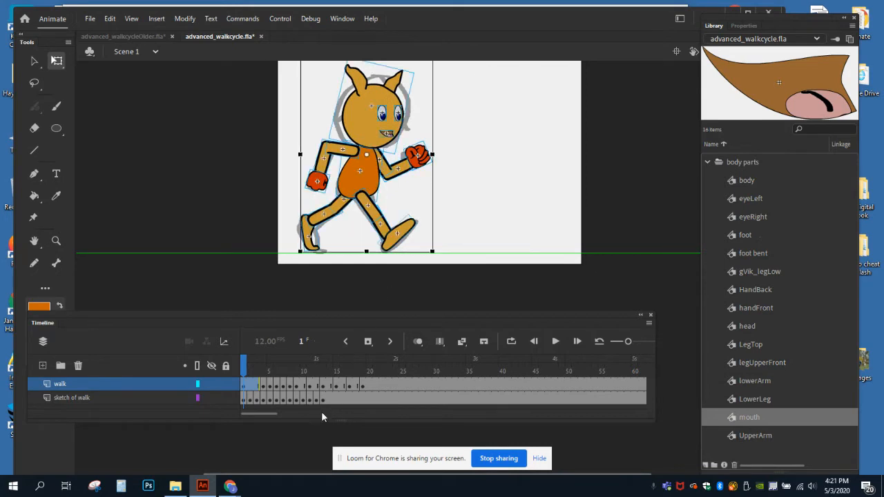
# - Insert a keyframe at frame 2 of the walk layer and deselect the character
pyautogui.click(250, 387)
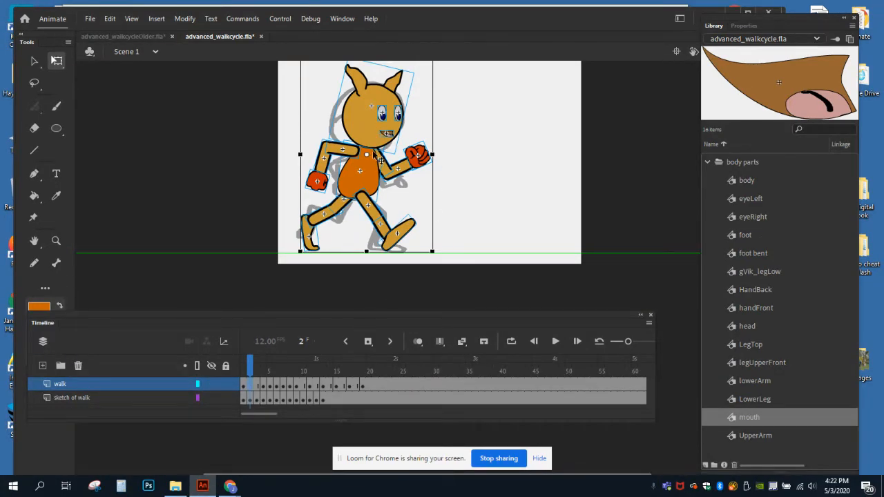
pyautogui.rightClick(249, 383)
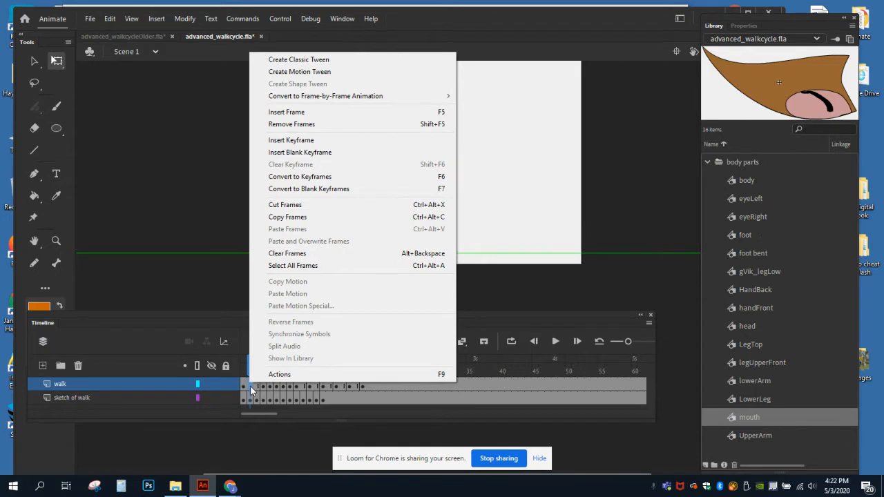
pyautogui.click(290, 140)
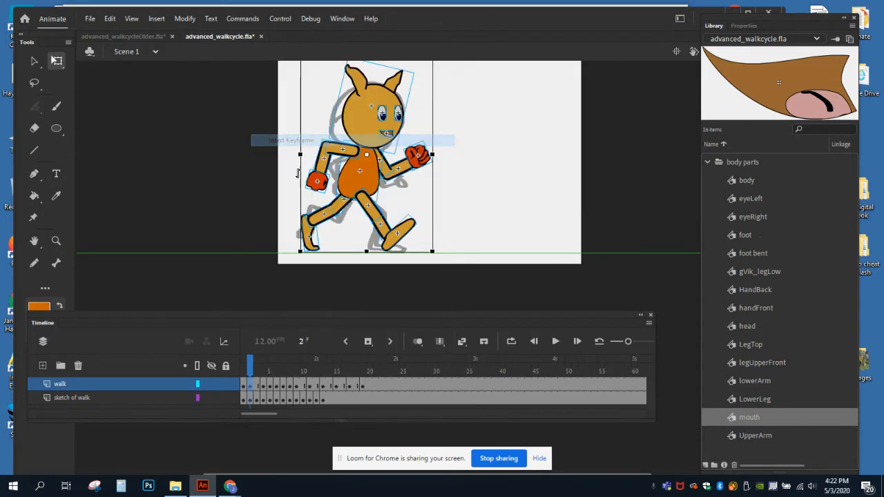
pyautogui.click(468, 169)
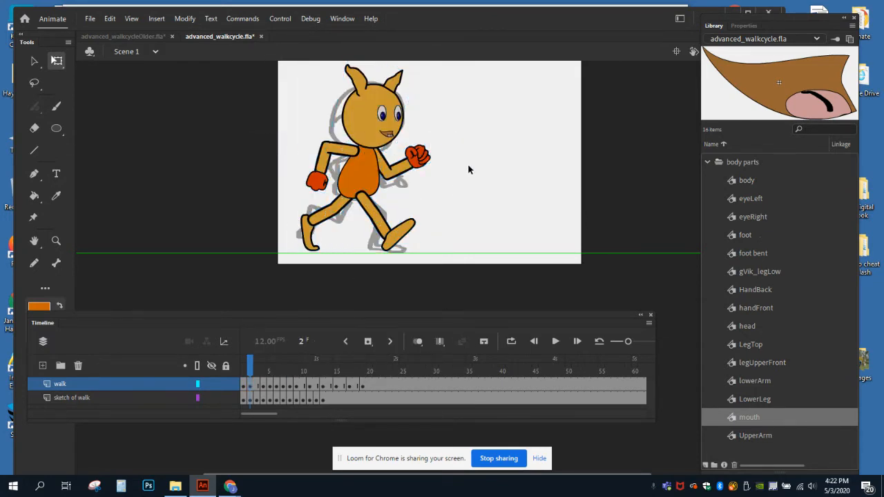
# - Lock the sketch of walk layer and move the whole character on frame 2 off the sketch into the empty right half of the stage
pyautogui.moveTo(448, 71); pyautogui.dragTo(285, 258)
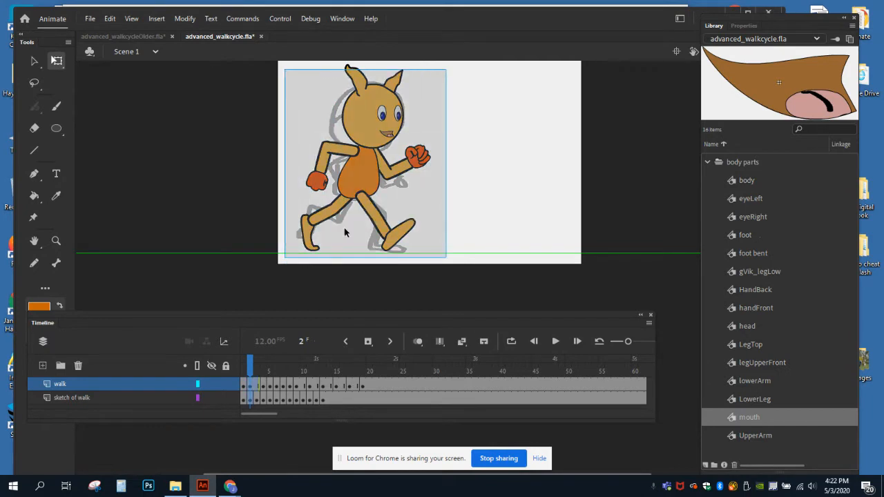
pyautogui.moveTo(356, 116); pyautogui.dragTo(330, 119)
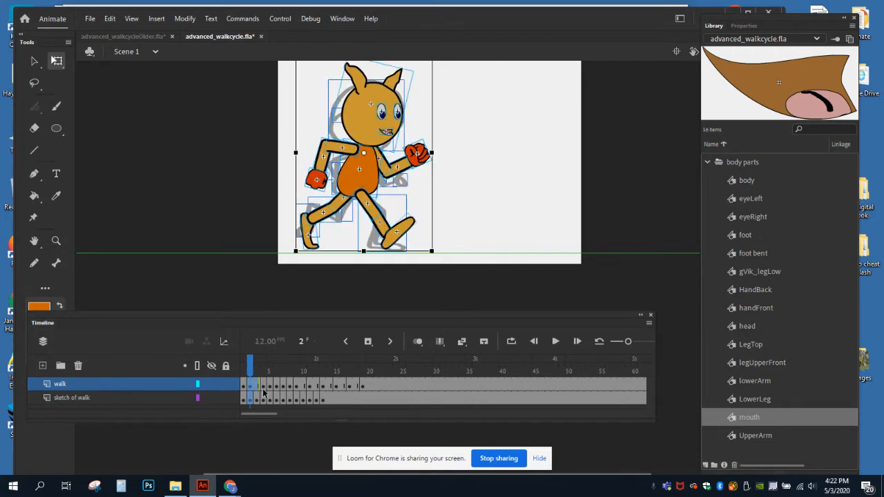
pyautogui.click(225, 398)
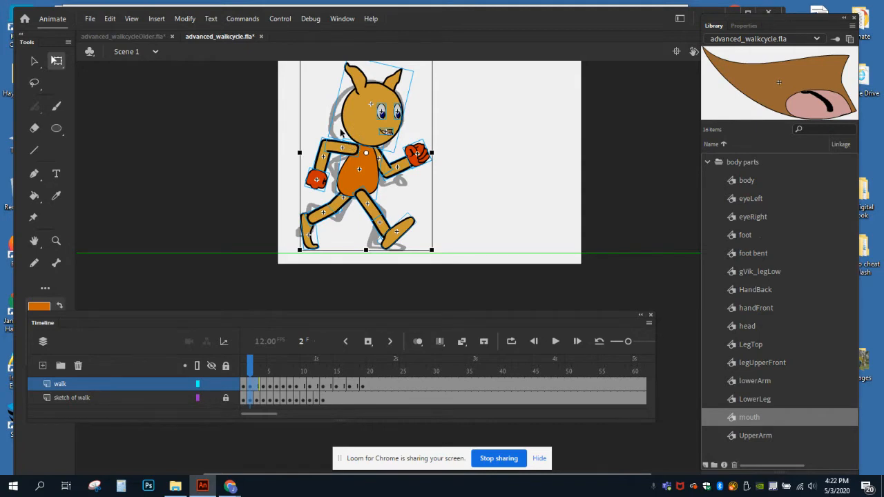
pyautogui.moveTo(364, 128); pyautogui.dragTo(499, 128)
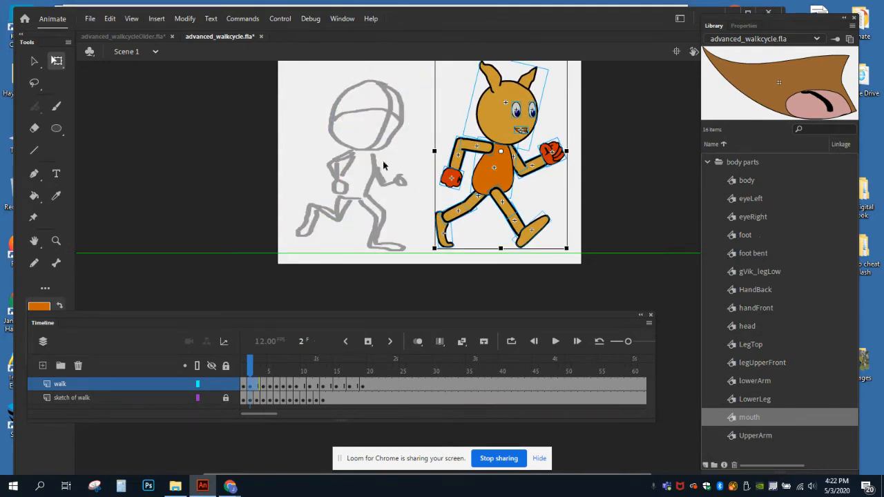
# - On frame 2 of the walk layer, move the whole front leg with its foot onto the sketched front leg
pyautogui.click(296, 157)
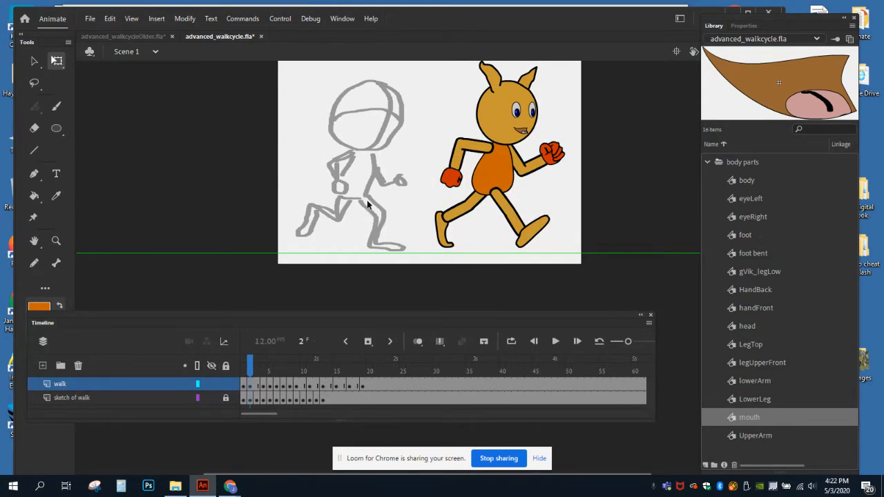
pyautogui.click(244, 384)
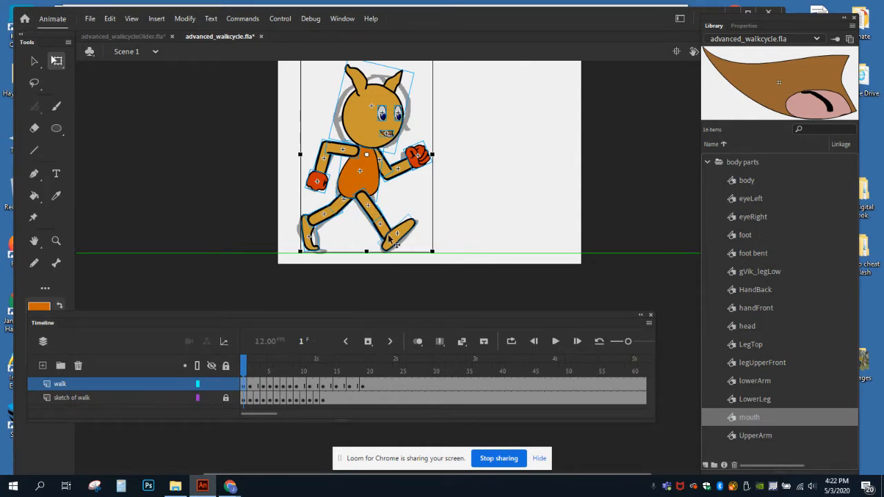
pyautogui.click(250, 384)
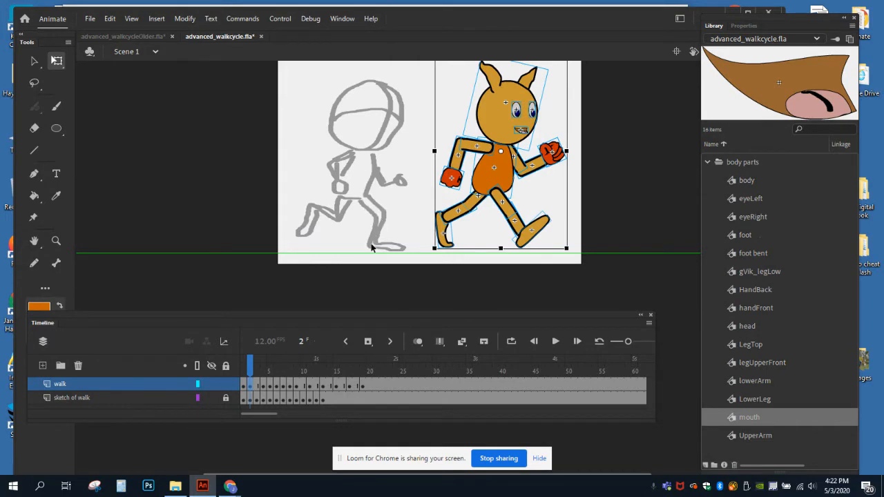
pyautogui.click(574, 199)
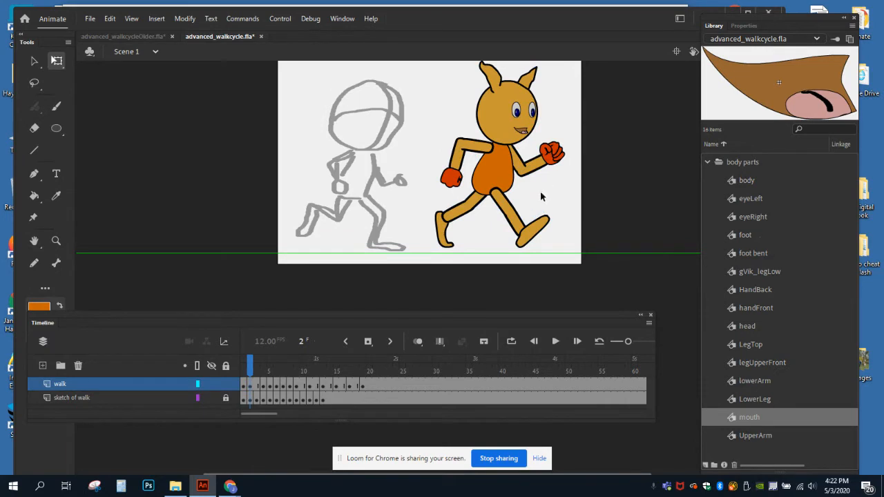
pyautogui.moveTo(566, 208); pyautogui.dragTo(500, 253)
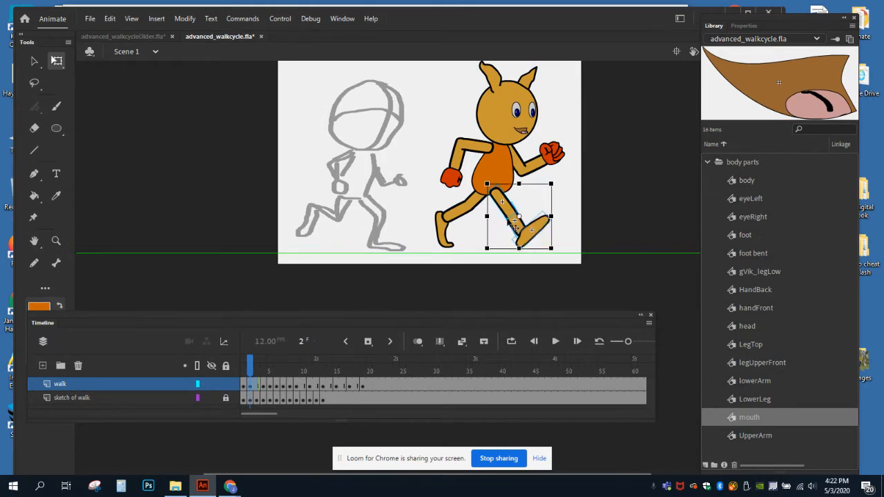
pyautogui.moveTo(517, 217); pyautogui.dragTo(377, 210)
pyautogui.click(420, 197)
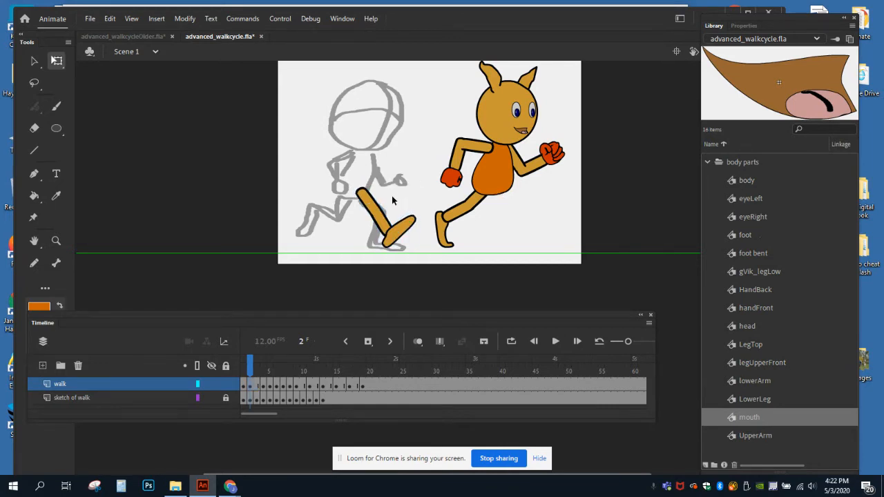
# - Rotate the front leg's upper segment to follow the sketched thigh
pyautogui.click(368, 200)
pyautogui.click(161, 134)
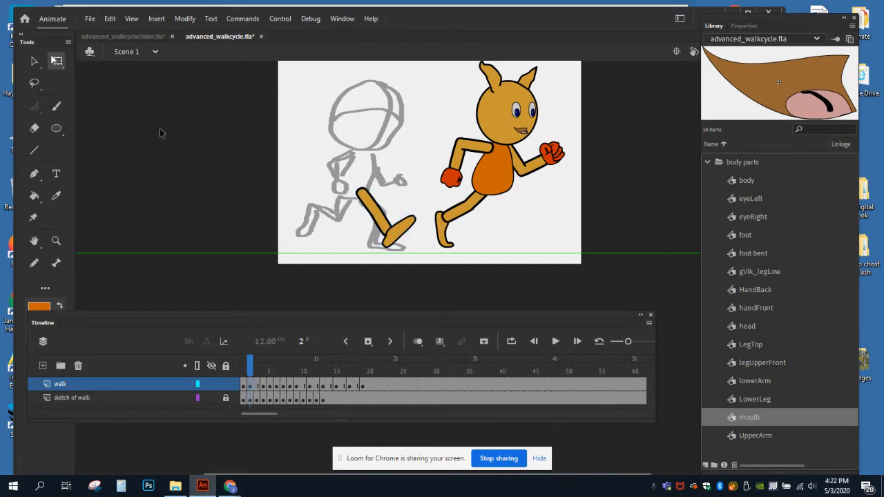
pyautogui.click(58, 62)
pyautogui.click(375, 209)
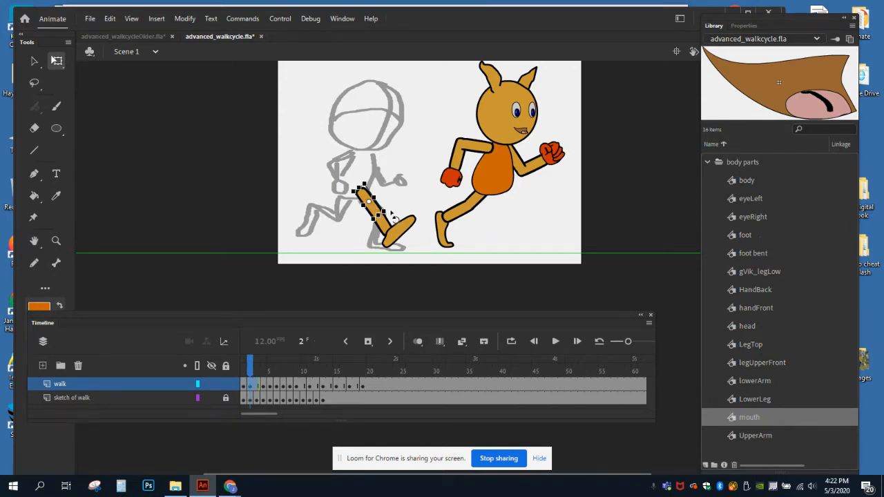
pyautogui.moveTo(395, 216); pyautogui.dragTo(386, 217)
# - Rotate the front lower leg to match the sketched bent knee and align the upper leg with it
pyautogui.click(405, 230)
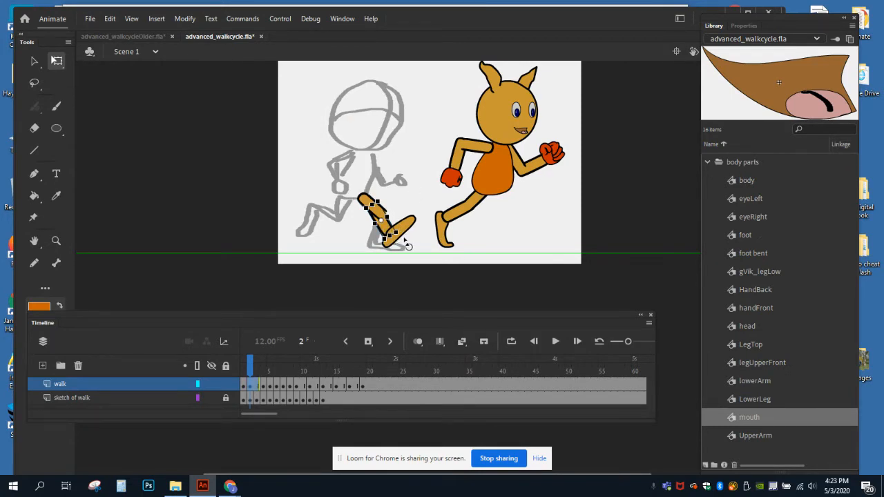
pyautogui.moveTo(408, 245); pyautogui.dragTo(396, 248)
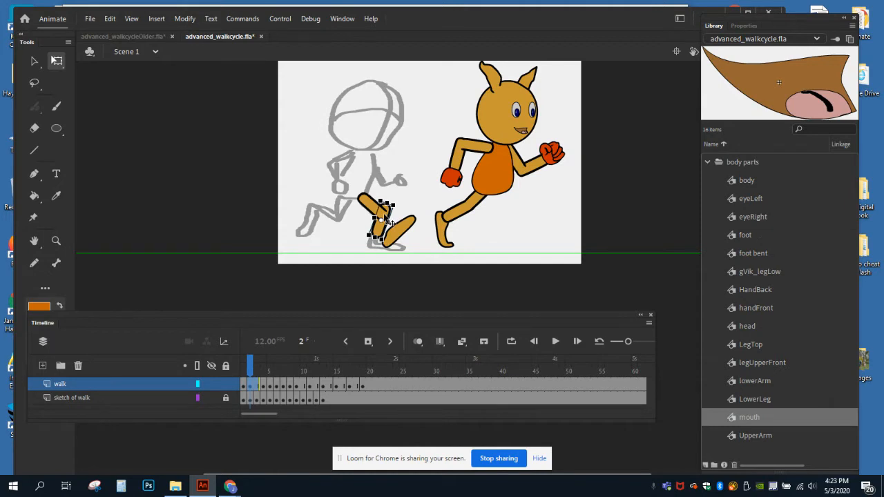
pyautogui.moveTo(384, 215); pyautogui.dragTo(383, 214)
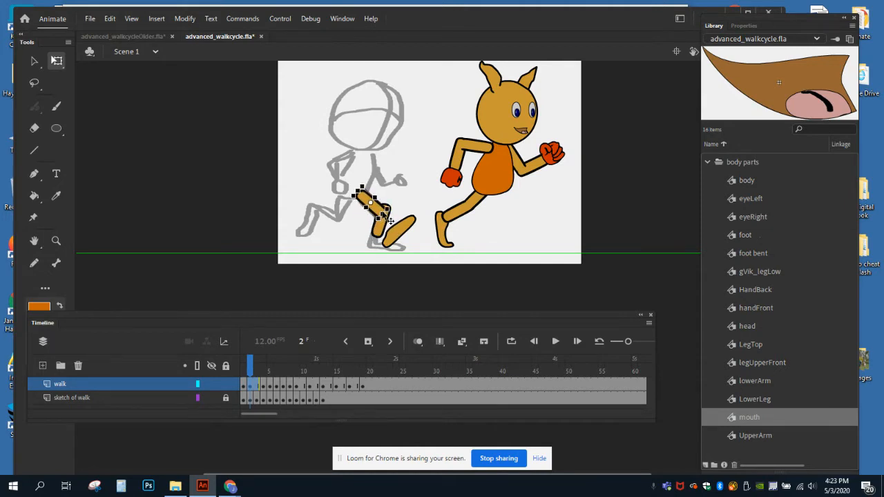
pyautogui.click(419, 200)
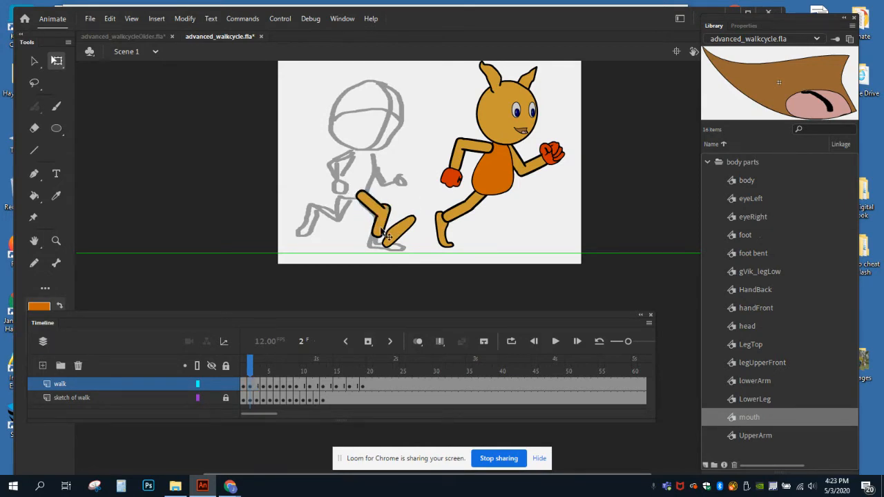
# - Move the front lower leg down over the sketched shin and nudge it up slightly to join the knee
pyautogui.click(381, 227)
pyautogui.moveTo(380, 232); pyautogui.dragTo(386, 240)
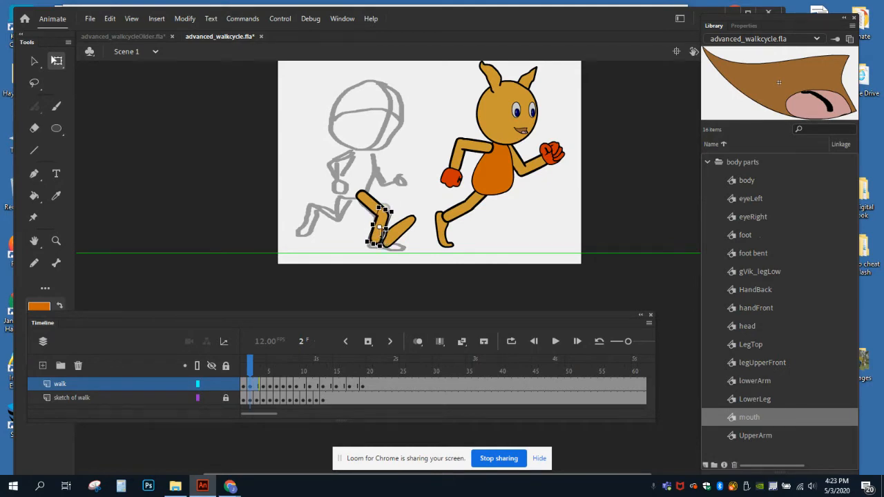
pyautogui.click(418, 187)
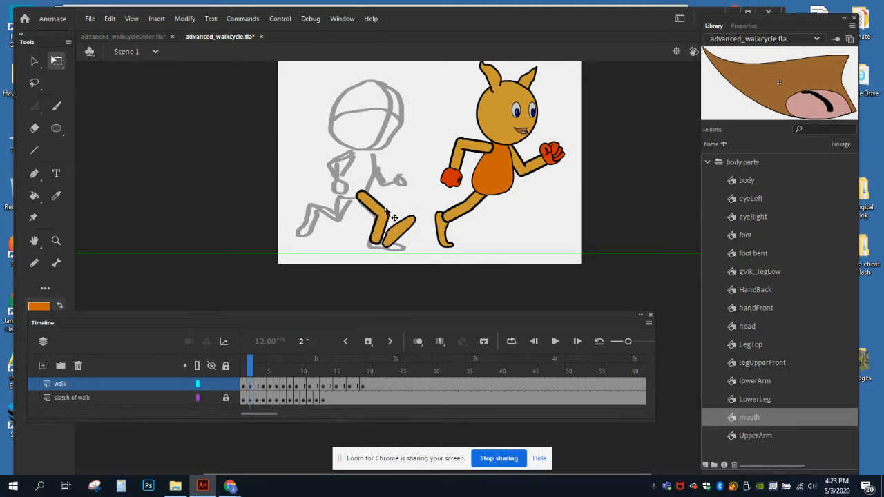
pyautogui.click(382, 229)
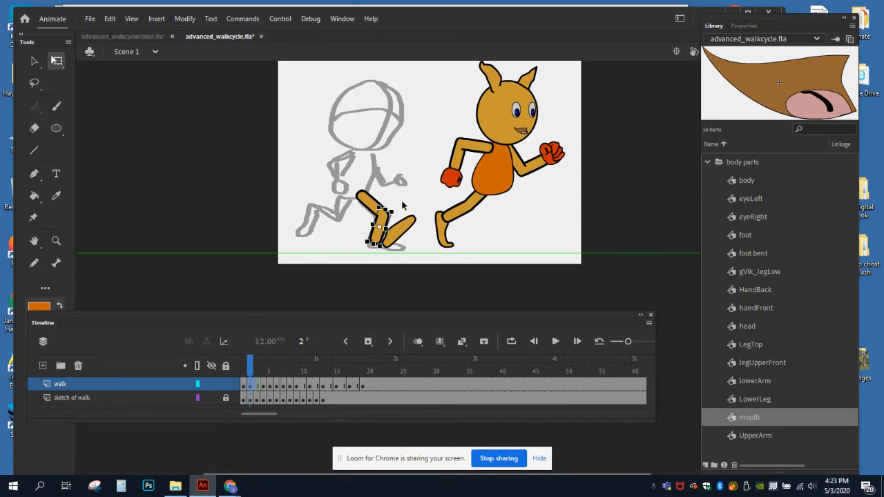
pyautogui.press('Up')
pyautogui.press('Up')
pyautogui.press('Up')
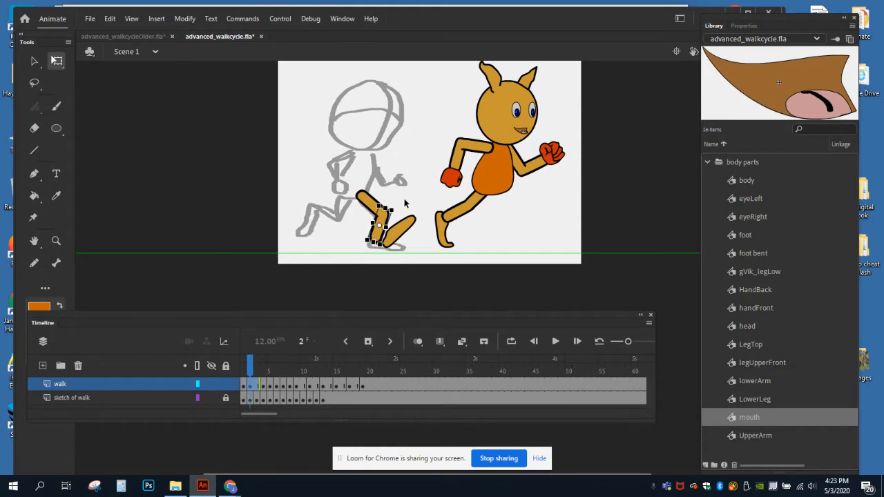
pyautogui.click(405, 202)
pyautogui.click(384, 223)
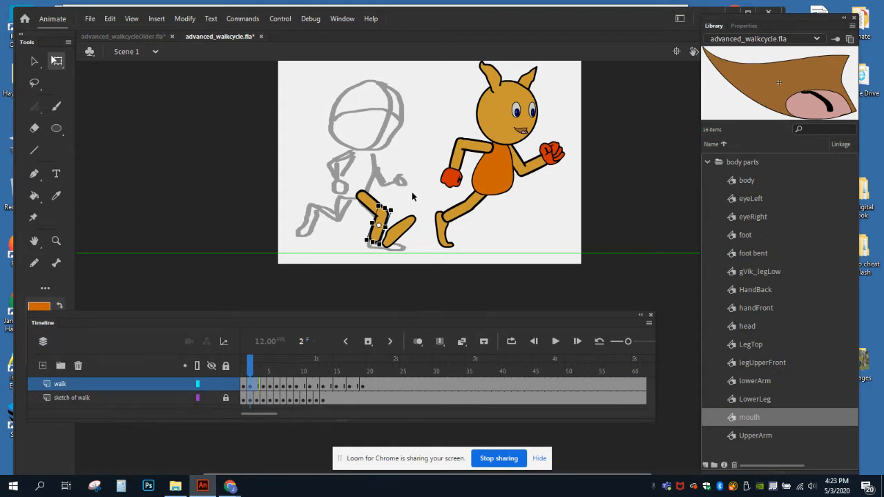
# - Rotate the front foot and place it under the lower leg at the ground line, toes tilted slightly down
pyautogui.click(407, 232)
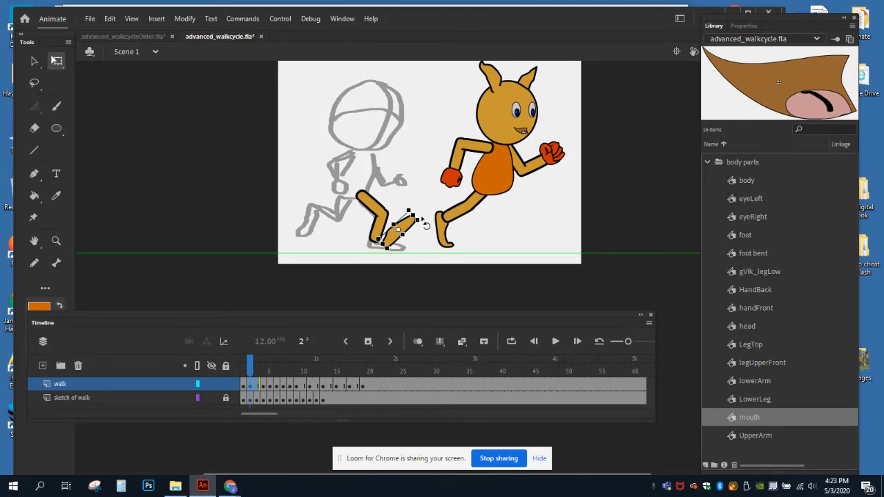
pyautogui.moveTo(425, 225); pyautogui.dragTo(414, 243)
pyautogui.click(415, 223)
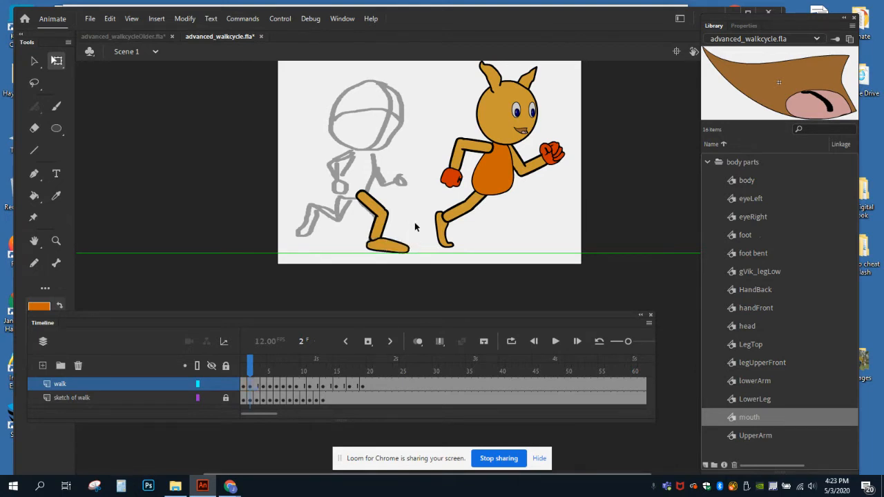
pyautogui.click(403, 247)
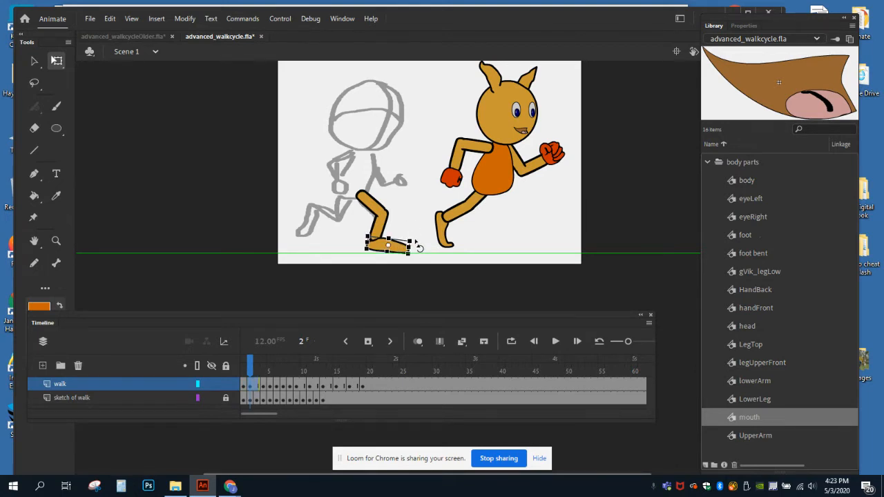
pyautogui.moveTo(417, 246); pyautogui.dragTo(417, 249)
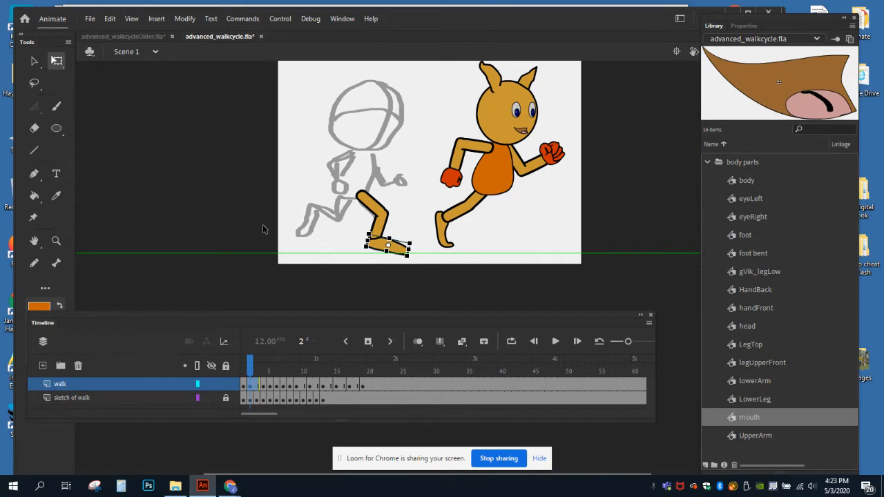
# - Move the back leg next to the front leg and rotate its upper and lower segments into the sketched bent knee
pyautogui.moveTo(425, 198); pyautogui.dragTo(498, 238)
pyautogui.moveTo(467, 200)
pyautogui.mouseDown()
pyautogui.moveTo(324, 220)
pyautogui.moveTo(354, 244)
pyautogui.moveTo(348, 236)
pyautogui.mouseUp()
pyautogui.click(294, 180)
pyautogui.click(329, 214)
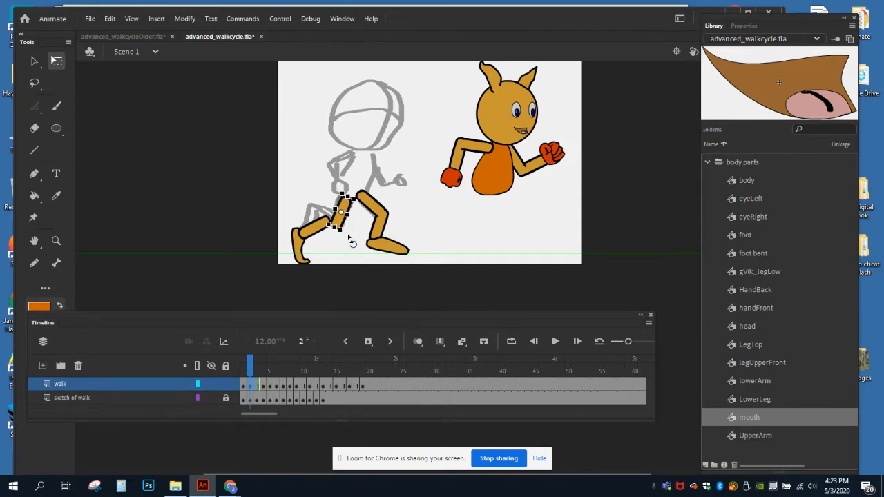
pyautogui.click(313, 229)
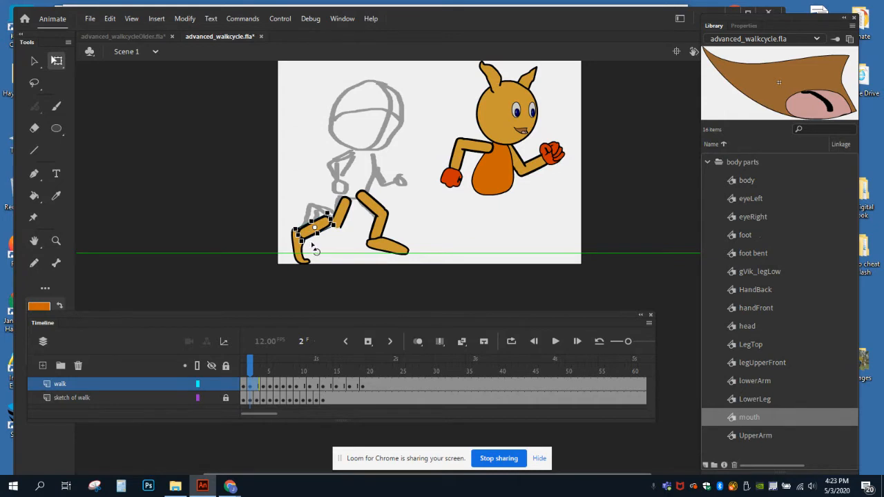
# - Try the bent foot at the back leg's ankle and delete it
pyautogui.moveTo(300, 254); pyautogui.dragTo(298, 234)
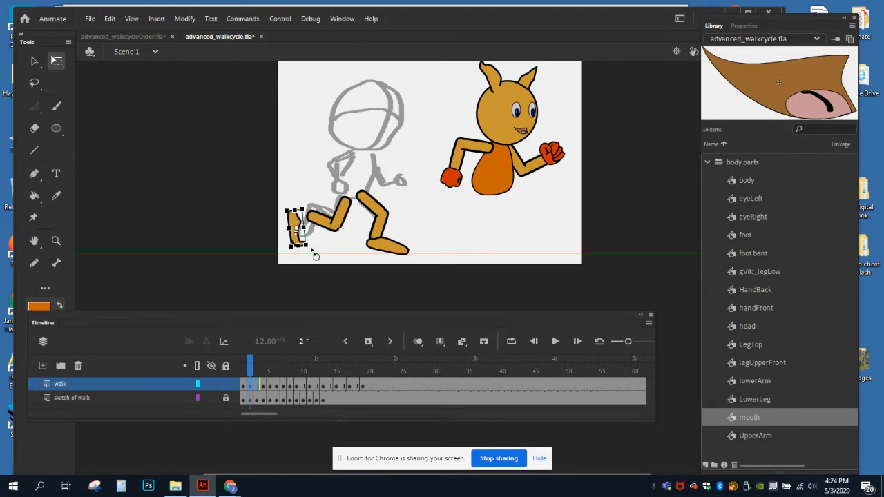
pyautogui.moveTo(315, 252)
pyautogui.mouseDown()
pyautogui.moveTo(302, 250)
pyautogui.moveTo(279, 279)
pyautogui.moveTo(312, 225)
pyautogui.moveTo(300, 249)
pyautogui.mouseUp()
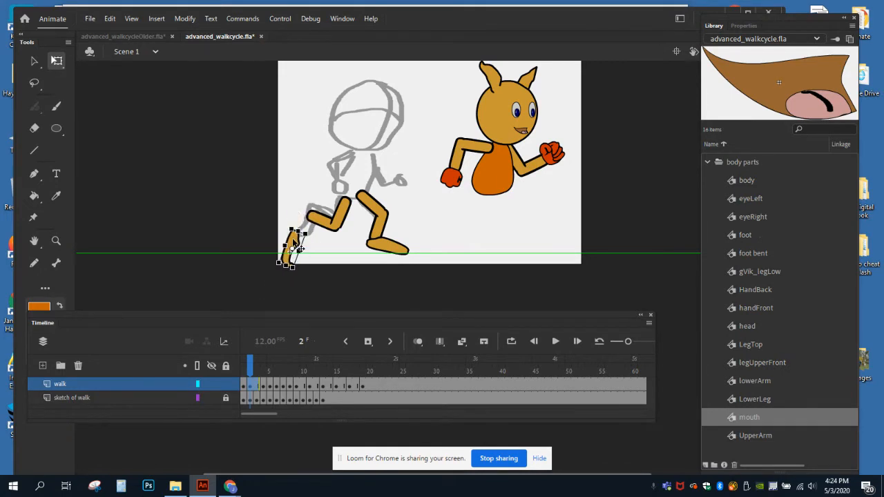
pyautogui.press('Delete')
# - Duplicate the front foot and move the copy to the end of the back leg
pyautogui.click(388, 248)
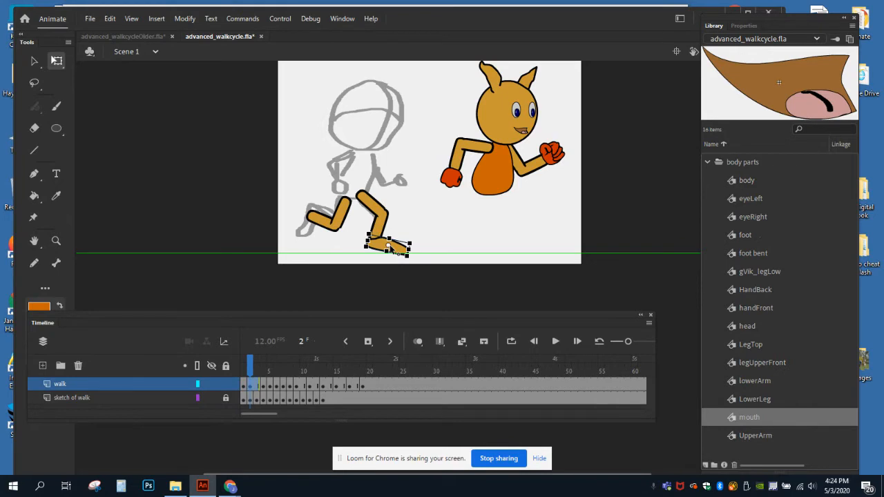
pyautogui.click(435, 235)
pyautogui.click(392, 247)
pyautogui.click(437, 231)
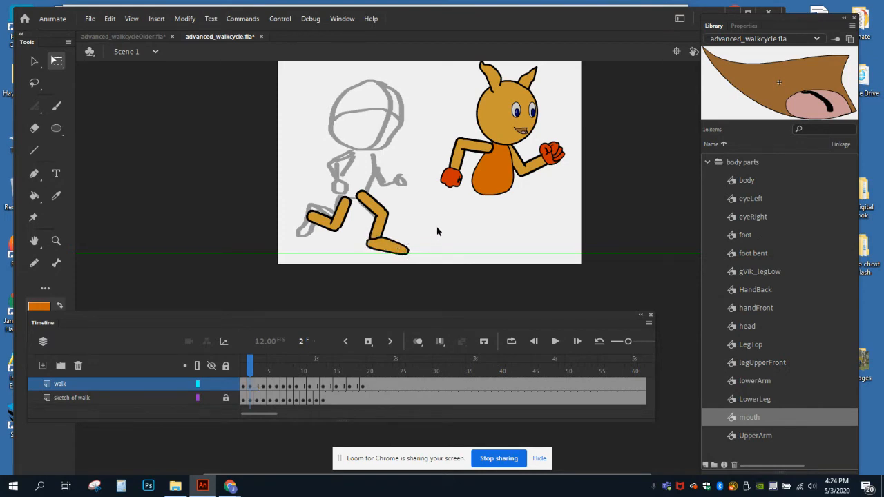
pyautogui.hotkey('ctrl', 'v')
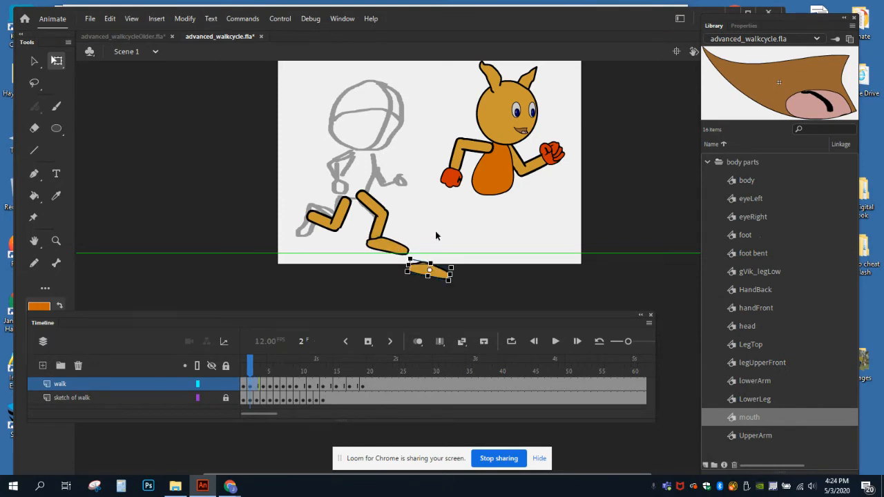
pyautogui.moveTo(442, 279); pyautogui.dragTo(322, 246)
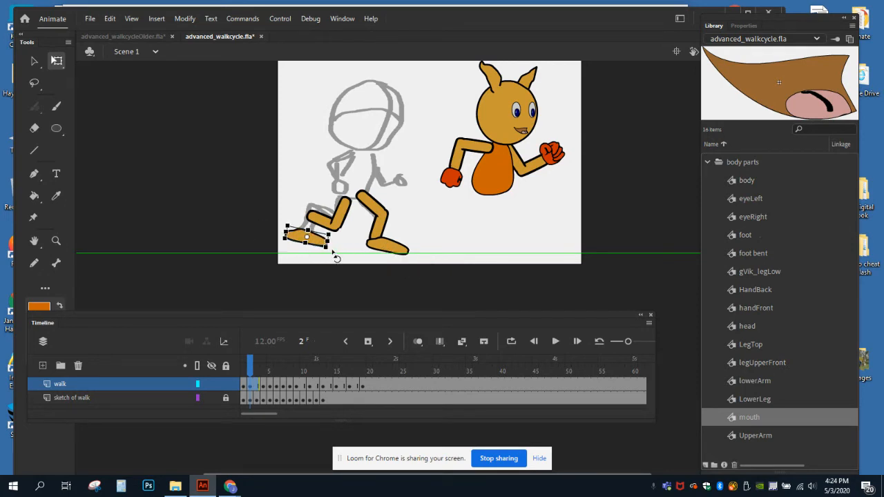
# - Rotate the copied foot so its toes point down and attach it to the back lower leg's ankle
pyautogui.moveTo(334, 256); pyautogui.dragTo(312, 238)
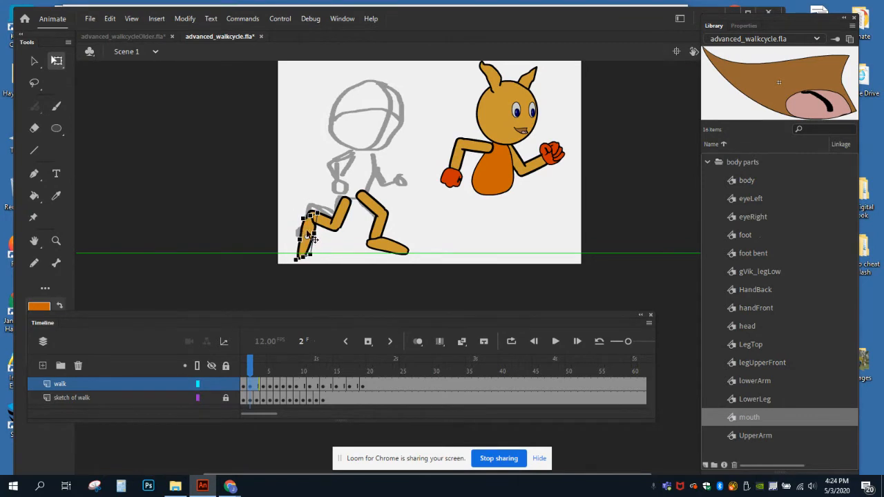
pyautogui.click(110, 19)
pyautogui.click(131, 31)
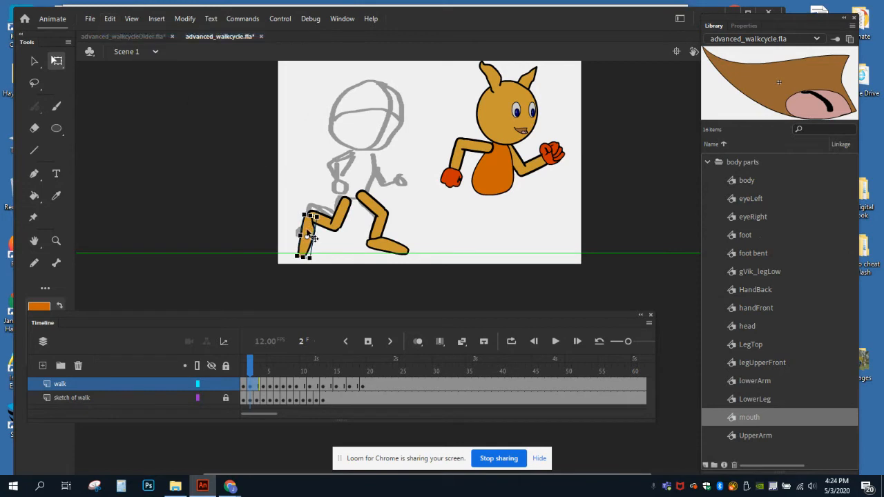
pyautogui.moveTo(304, 232)
pyautogui.mouseDown()
pyautogui.moveTo(299, 222)
pyautogui.moveTo(308, 224)
pyautogui.mouseUp()
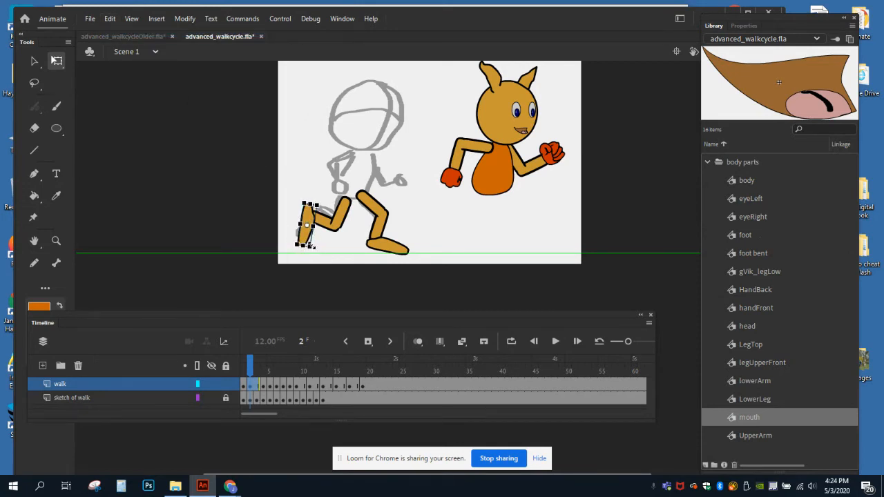
pyautogui.moveTo(320, 255); pyautogui.dragTo(317, 250)
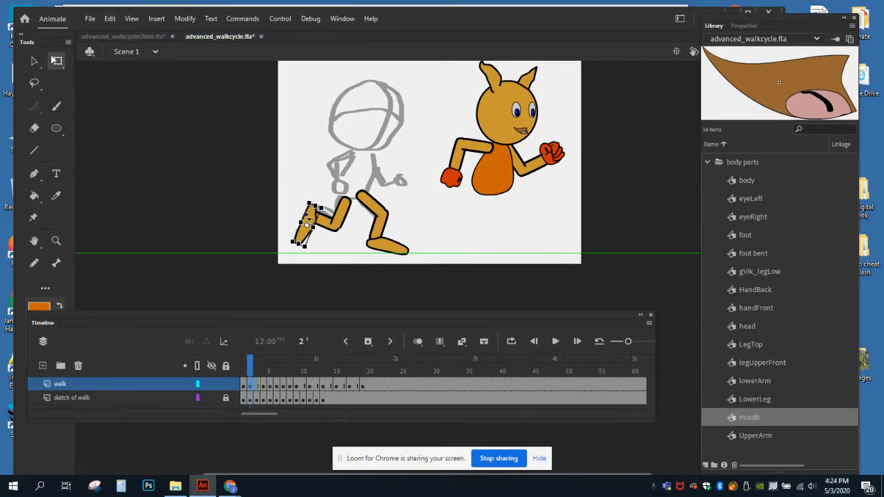
pyautogui.moveTo(312, 220); pyautogui.dragTo(311, 223)
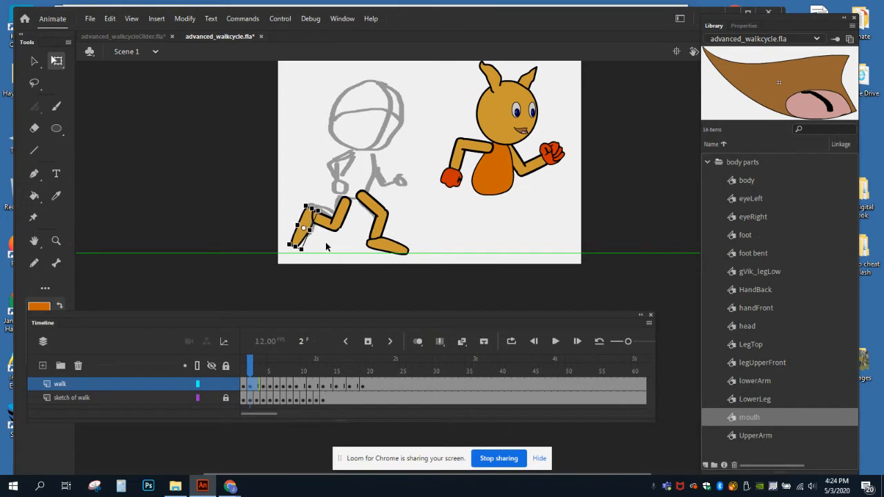
pyautogui.click(339, 248)
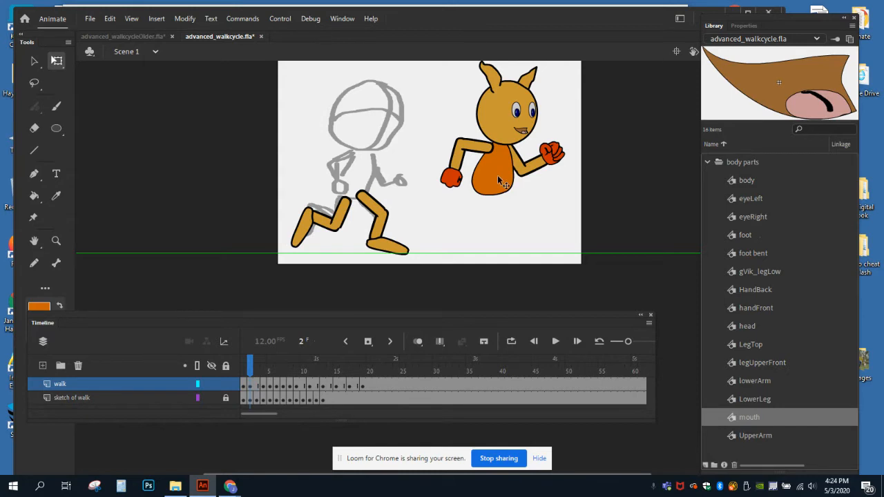
# - Move the orange body onto frame 2's sketched torso, rotate it to lean with the sketch, and compare it with frame 1
pyautogui.moveTo(493, 181)
pyautogui.mouseDown()
pyautogui.moveTo(462, 202)
pyautogui.moveTo(353, 179)
pyautogui.mouseUp()
pyautogui.moveTo(391, 155); pyautogui.dragTo(361, 165)
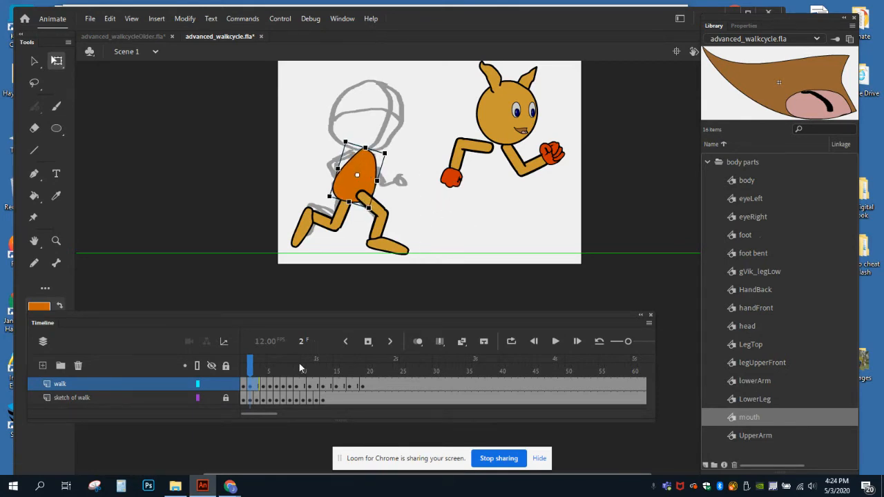
pyautogui.click(243, 387)
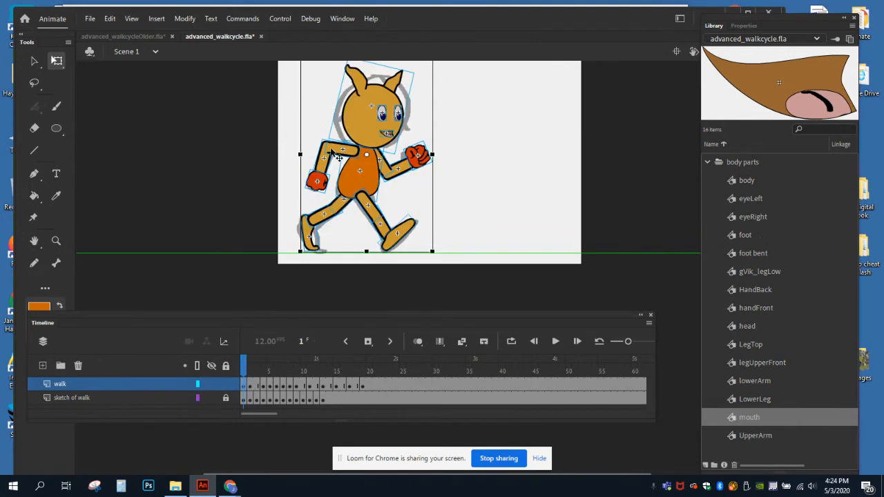
pyautogui.click(250, 387)
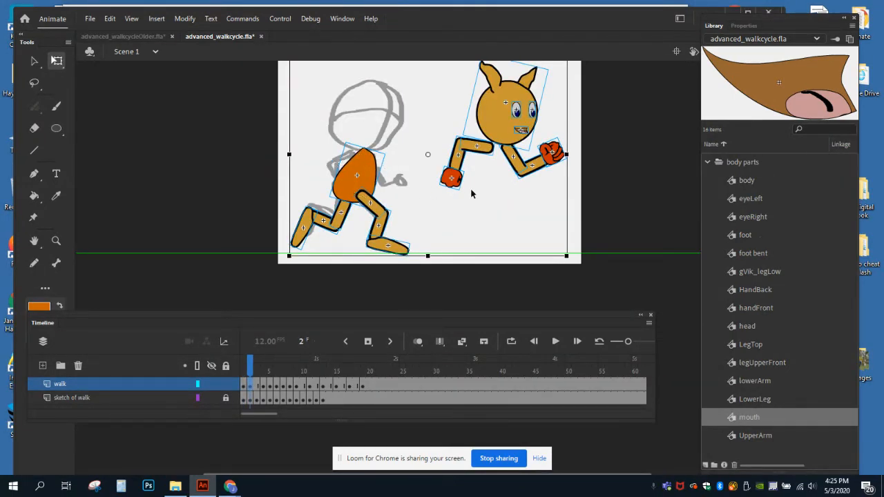
# - Fit both arms with their hands to the sketched arm pose on frame 2, and place the head with its face on the body
pyautogui.moveTo(434, 135); pyautogui.dragTo(460, 210)
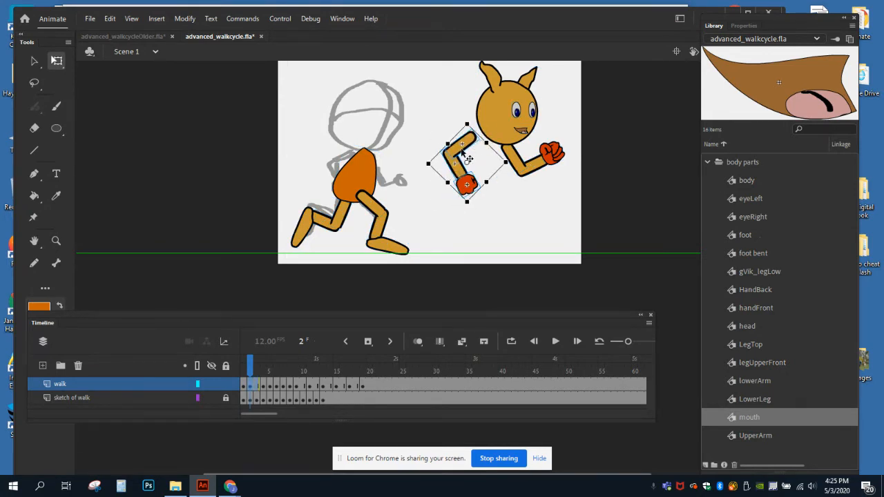
pyautogui.moveTo(459, 157); pyautogui.dragTo(341, 167)
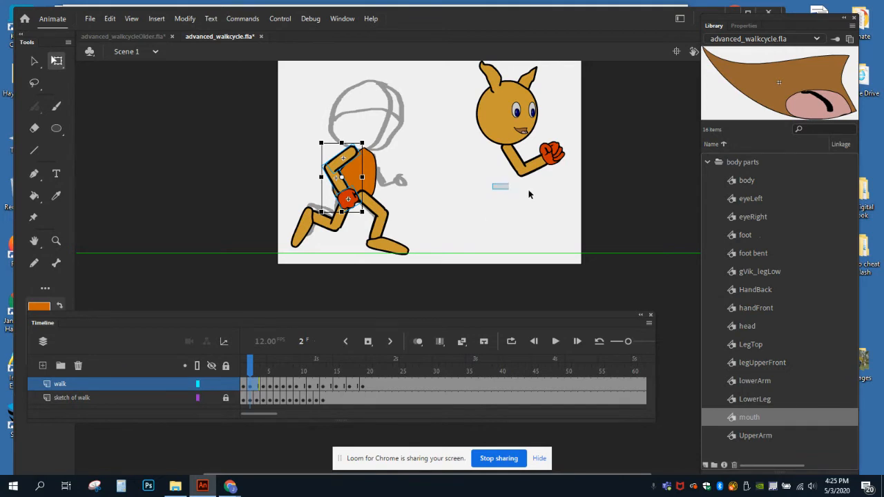
pyautogui.moveTo(528, 195); pyautogui.dragTo(478, 216)
pyautogui.moveTo(435, 196); pyautogui.dragTo(399, 191)
pyautogui.click(505, 105)
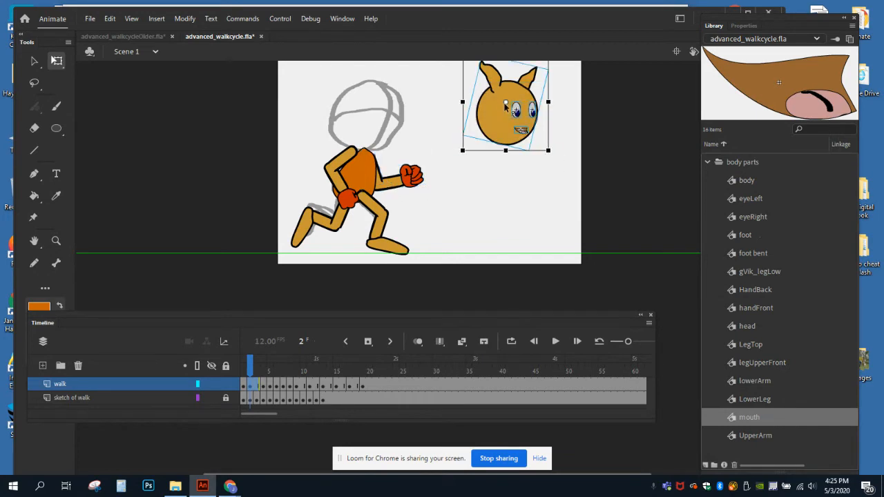
pyautogui.moveTo(501, 118); pyautogui.dragTo(359, 129)
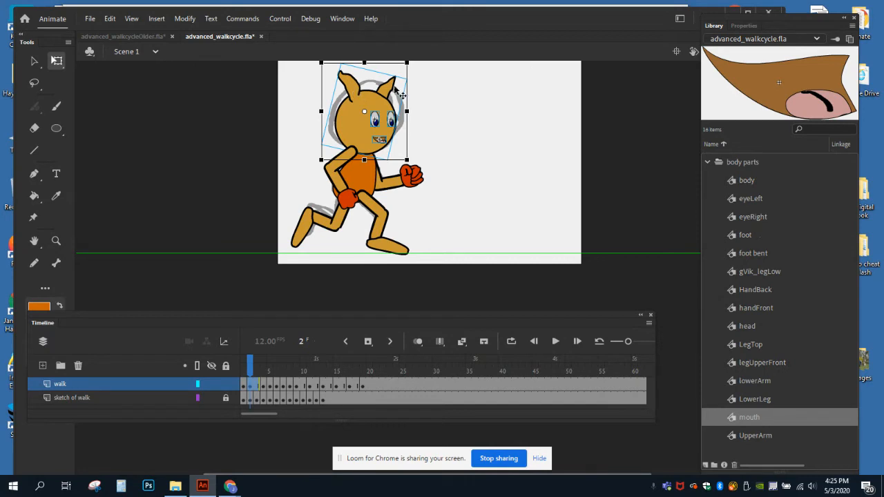
# - Replace the walk layer's character on frame 3 with a copy of the finished frame 2 pose, set beside the sketch
pyautogui.moveTo(293, 78); pyautogui.dragTo(461, 261)
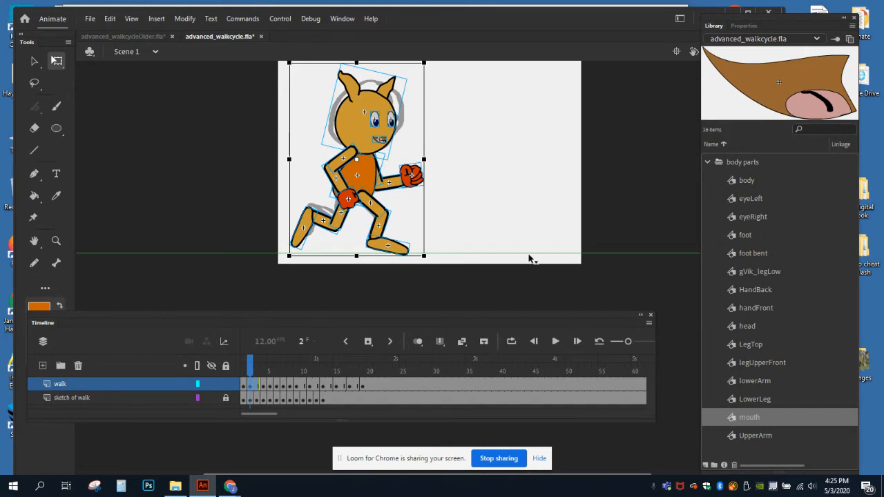
pyautogui.click(454, 196)
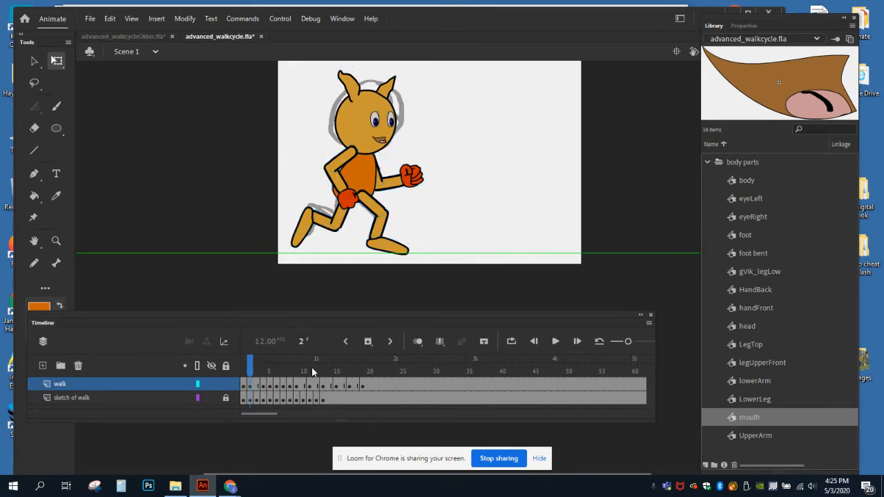
pyautogui.click(256, 387)
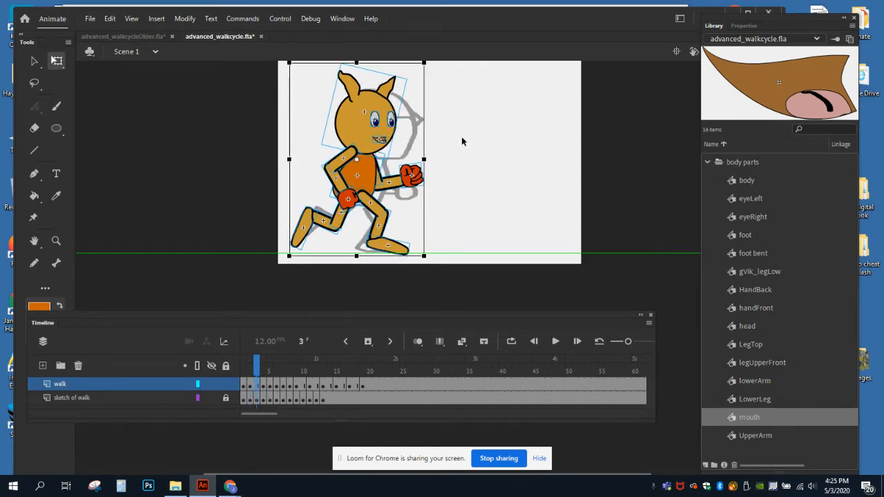
pyautogui.press('Delete')
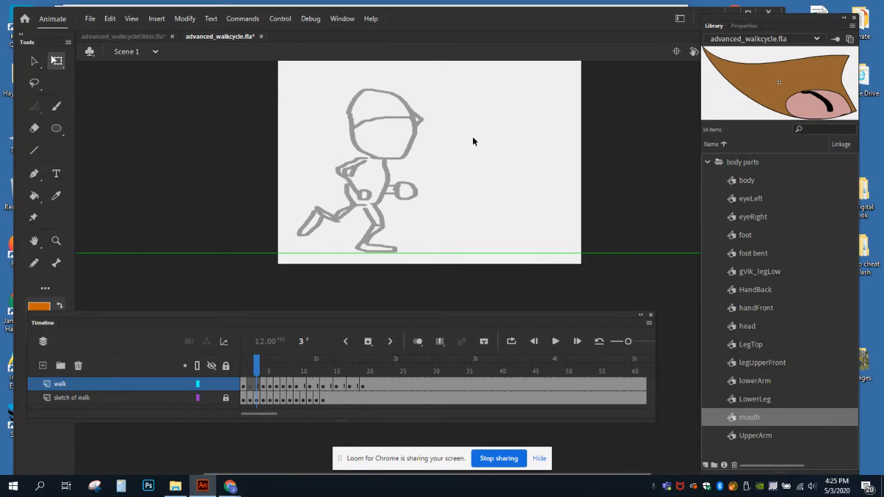
pyautogui.hotkey('ctrl', 'v')
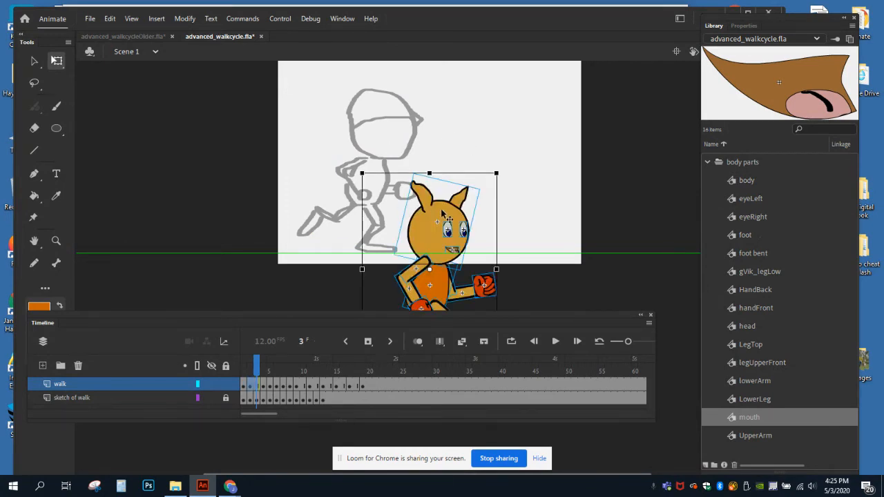
pyautogui.moveTo(442, 207); pyautogui.dragTo(463, 106)
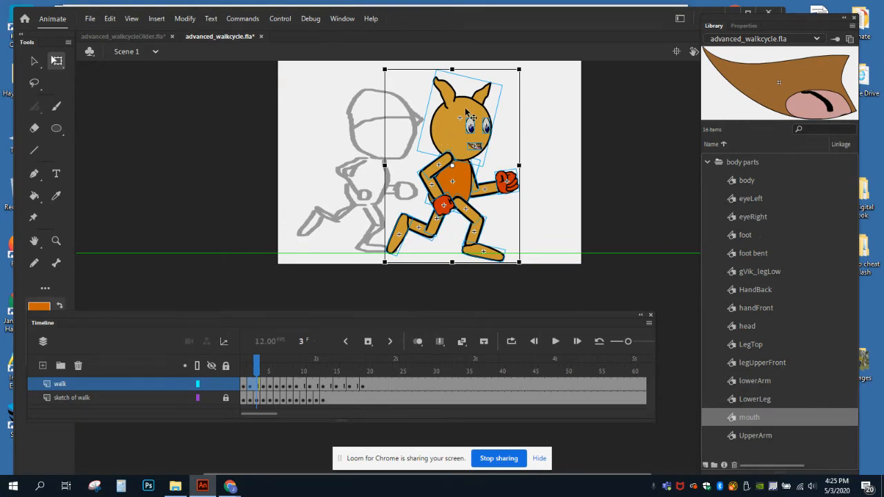
pyautogui.moveTo(465, 109); pyautogui.dragTo(499, 98)
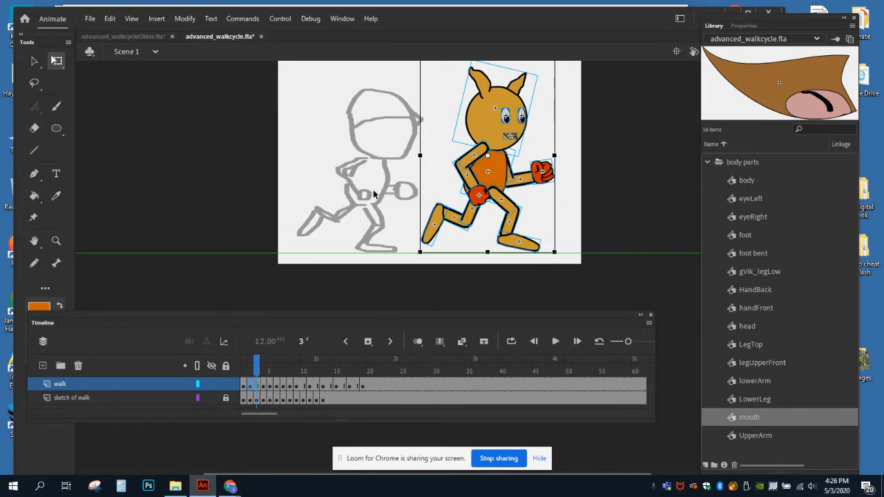
# - Move the head and face onto frame 3's sketched head, tilt them slightly forward, and place the body on the sketched torso
pyautogui.click(436, 151)
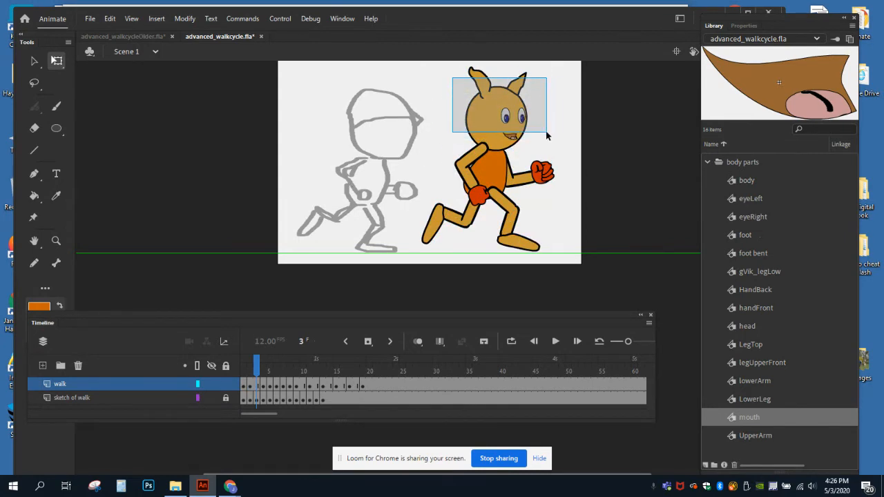
pyautogui.moveTo(561, 106)
pyautogui.mouseDown()
pyautogui.moveTo(541, 138)
pyautogui.moveTo(438, 140)
pyautogui.mouseUp()
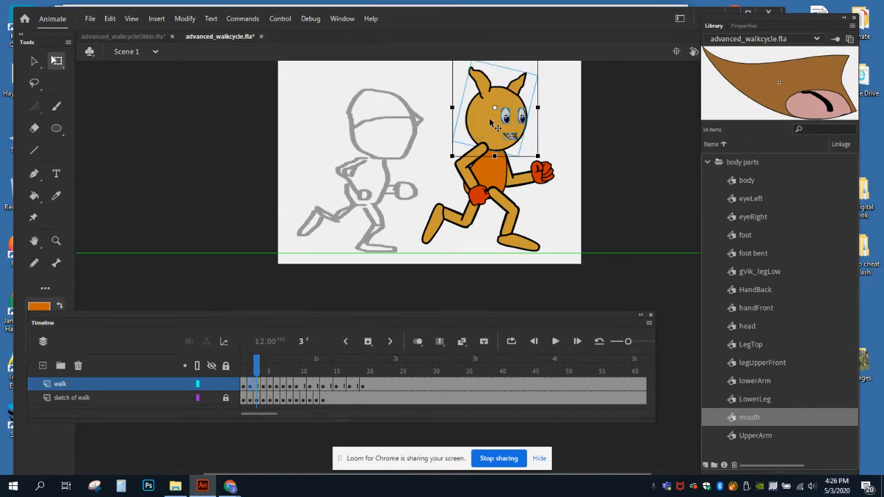
pyautogui.moveTo(494, 133); pyautogui.dragTo(377, 129)
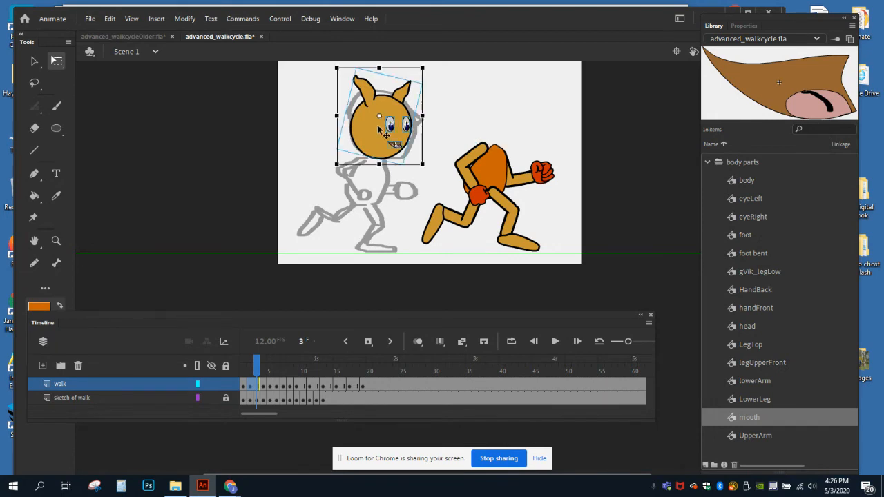
pyautogui.moveTo(428, 168); pyautogui.dragTo(423, 175)
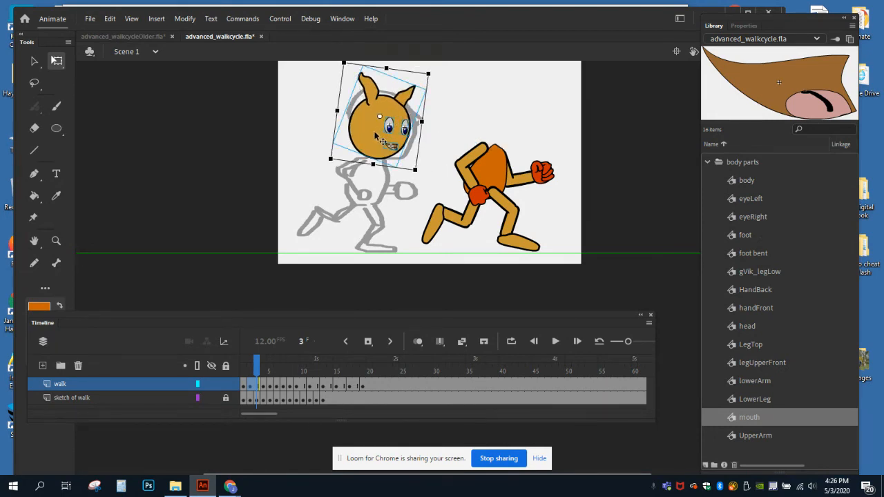
pyautogui.moveTo(380, 133); pyautogui.dragTo(383, 137)
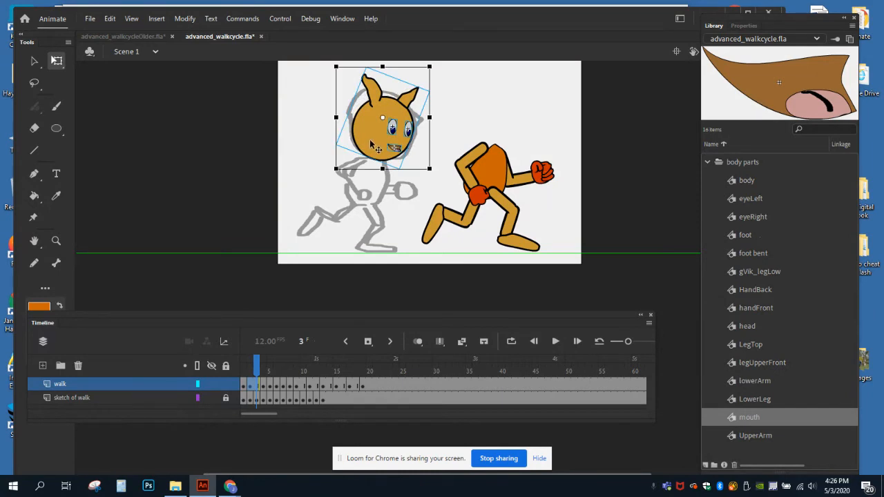
pyautogui.moveTo(371, 143); pyautogui.dragTo(373, 145)
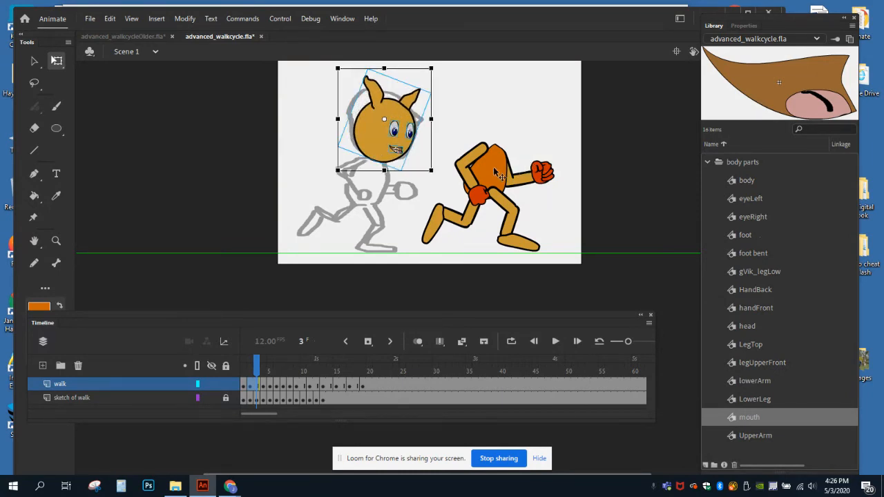
pyautogui.moveTo(493, 166)
pyautogui.mouseDown()
pyautogui.moveTo(407, 185)
pyautogui.moveTo(372, 174)
pyautogui.mouseUp()
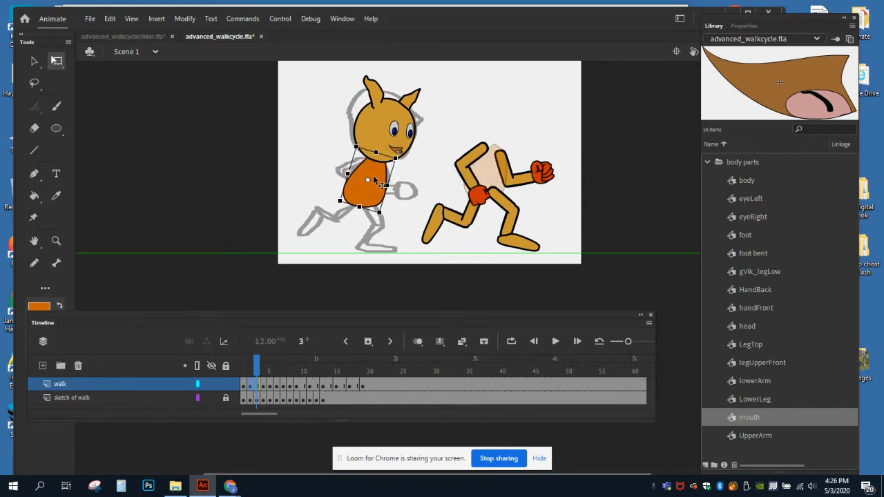
# - Move the front arm and then the back arm, each with its hand, onto the body along frame 3's sketched arms
pyautogui.moveTo(497, 132); pyautogui.dragTo(557, 191)
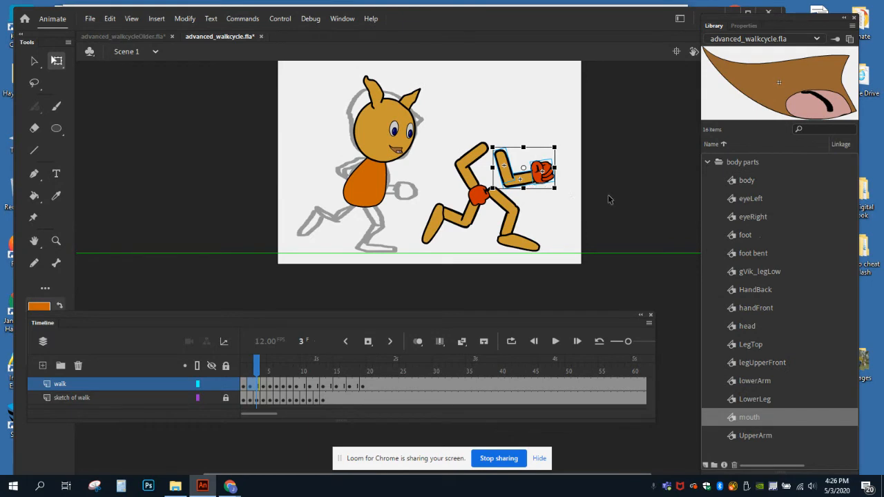
pyautogui.moveTo(565, 197); pyautogui.dragTo(396, 197)
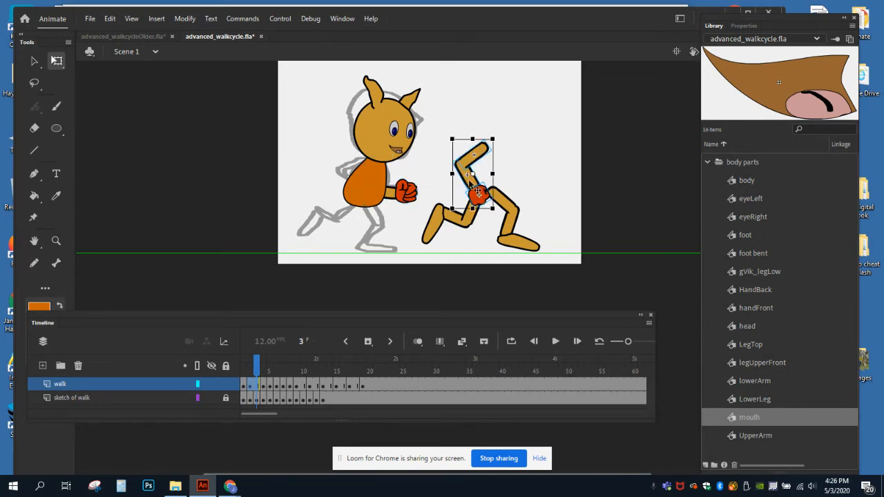
pyautogui.moveTo(497, 215); pyautogui.dragTo(517, 205)
pyautogui.moveTo(468, 172); pyautogui.dragTo(344, 178)
# - Rotate the back arm at the shoulder, bend its lower arm toward the hip, and reattach the rotated hand at the wrist
pyautogui.moveTo(388, 216); pyautogui.dragTo(352, 218)
pyautogui.moveTo(358, 171)
pyautogui.mouseDown()
pyautogui.moveTo(358, 190)
pyautogui.moveTo(360, 163)
pyautogui.mouseUp()
pyautogui.click(360, 164)
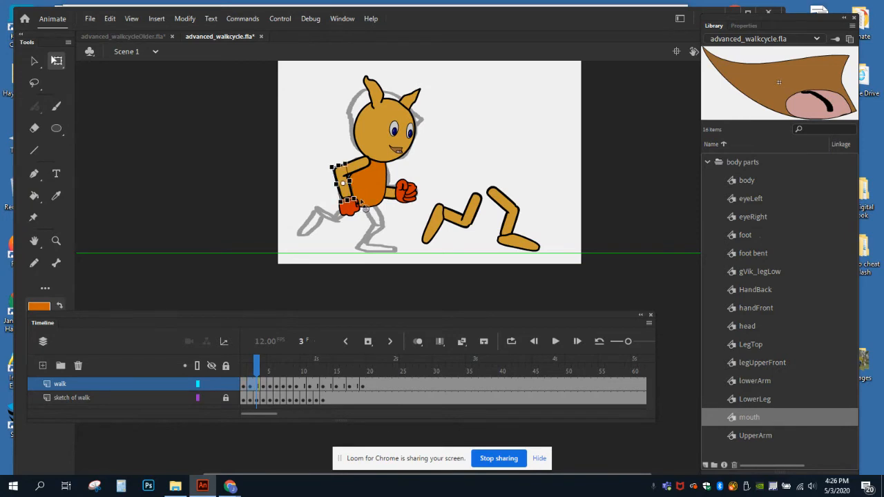
pyautogui.moveTo(364, 208); pyautogui.dragTo(355, 188)
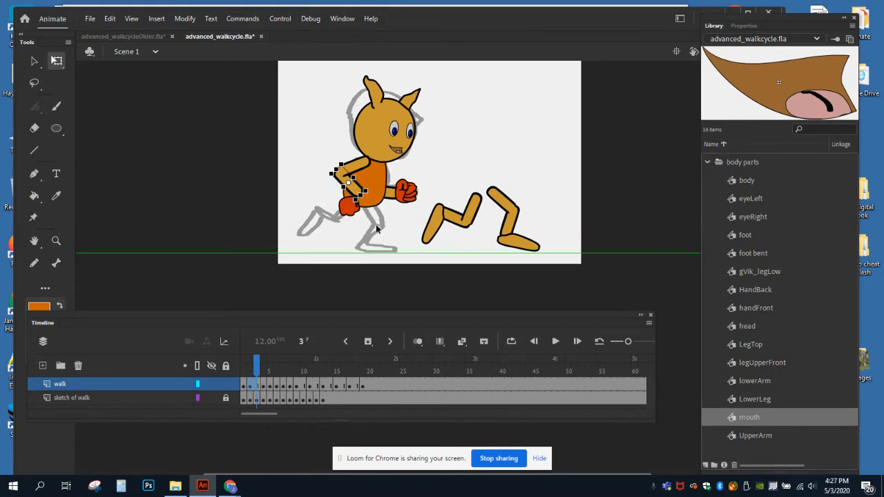
pyautogui.click(359, 217)
pyautogui.click(352, 209)
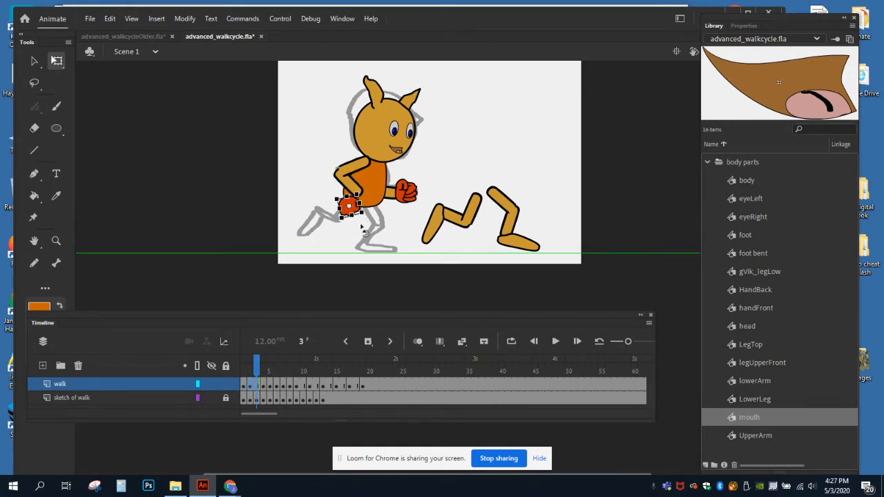
pyautogui.moveTo(370, 224)
pyautogui.mouseDown()
pyautogui.moveTo(367, 214)
pyautogui.moveTo(375, 211)
pyautogui.mouseUp()
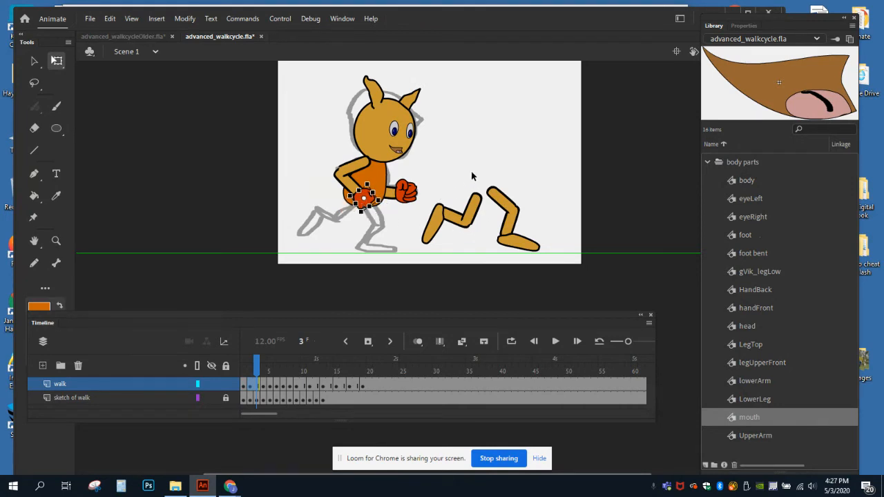
# - Move the front leg with its foot under the body and rotate its upper segment to match frame 3's sketched thigh
pyautogui.moveTo(492, 173); pyautogui.dragTo(399, 255)
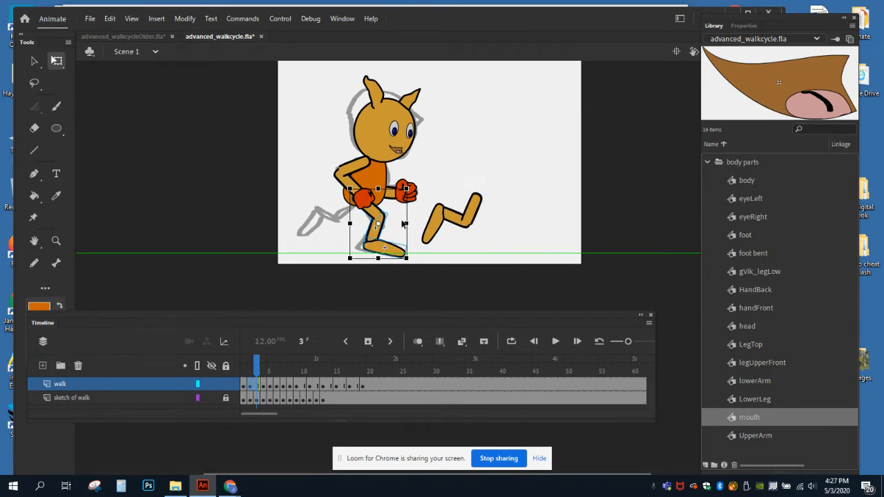
pyautogui.click(422, 211)
pyautogui.click(374, 211)
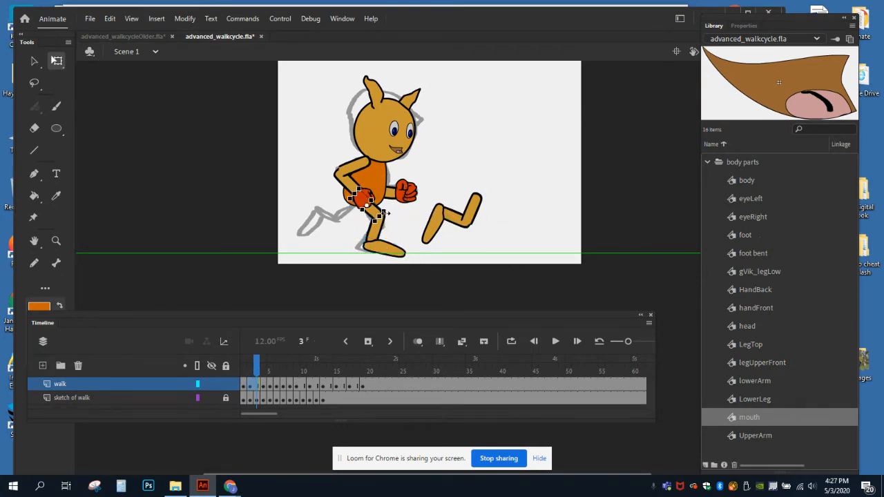
pyautogui.moveTo(391, 212); pyautogui.dragTo(375, 225)
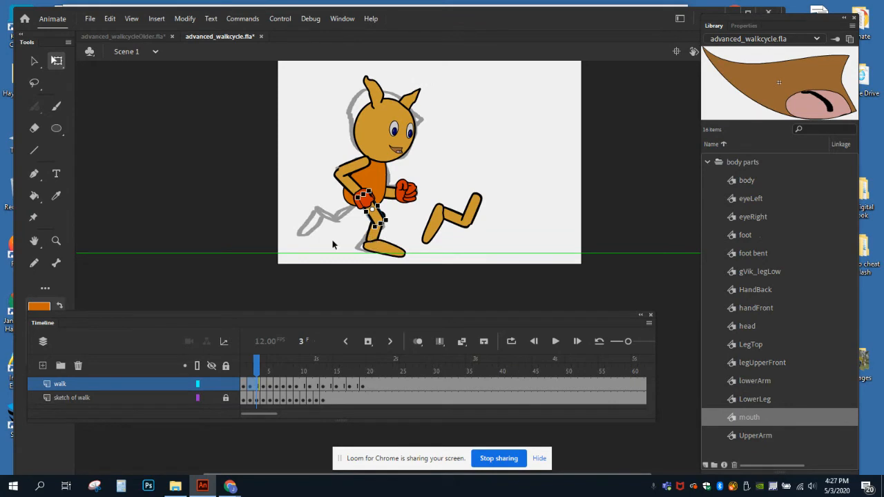
# - Rotate the front leg's lower segment backward along the sketched shin and align it with the knee
pyautogui.click(373, 245)
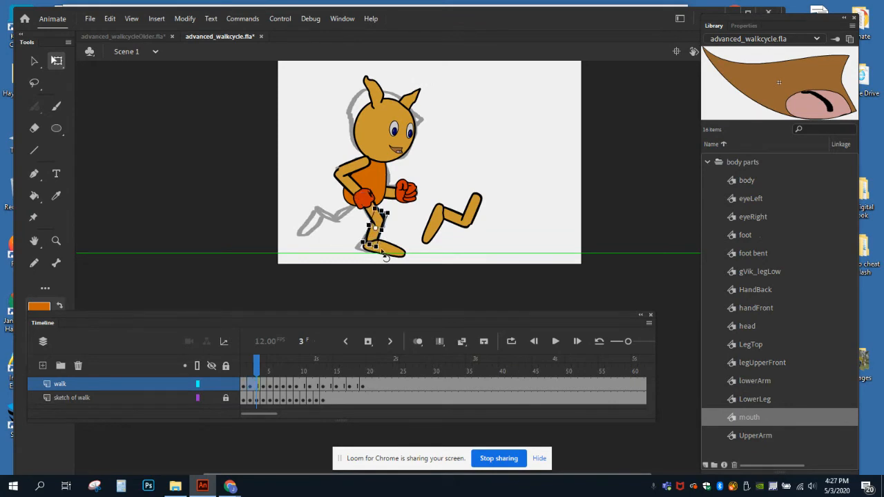
pyautogui.moveTo(381, 259); pyautogui.dragTo(358, 241)
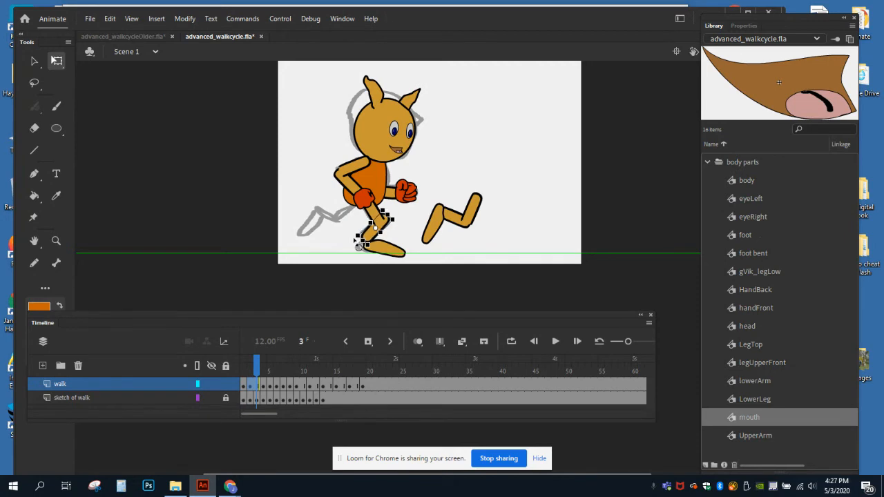
pyautogui.click(389, 233)
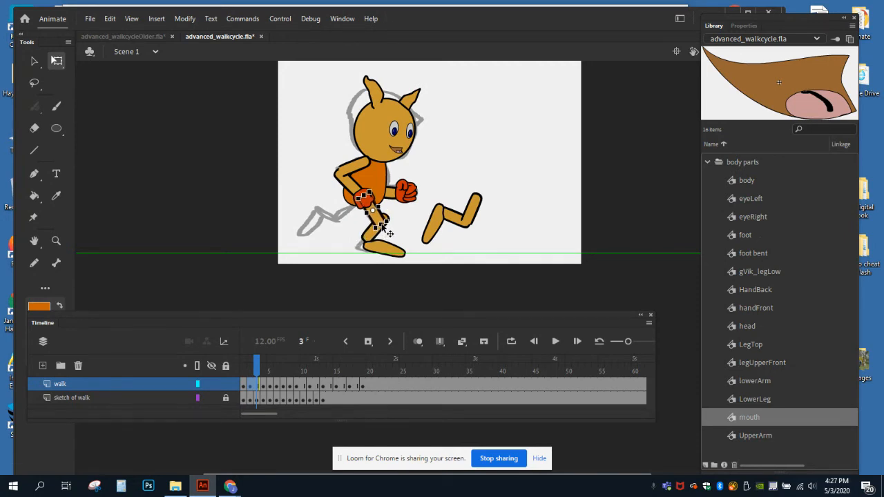
pyautogui.moveTo(372, 240); pyautogui.dragTo(373, 239)
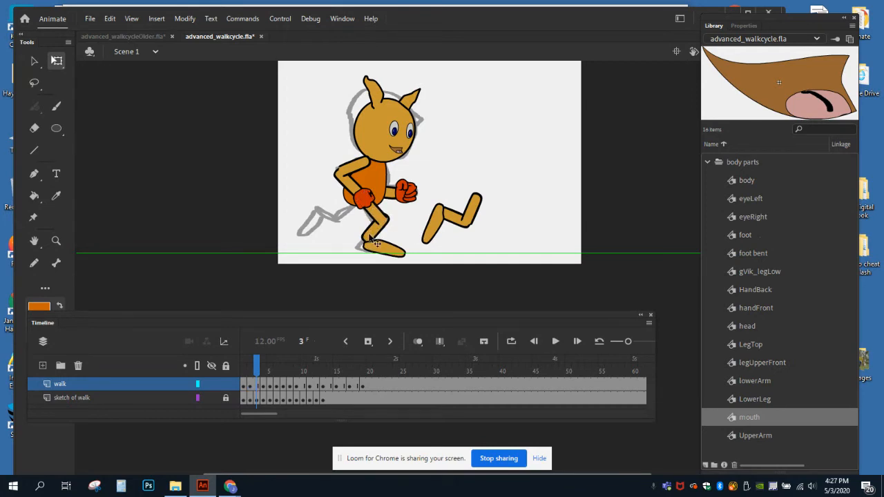
pyautogui.click(366, 243)
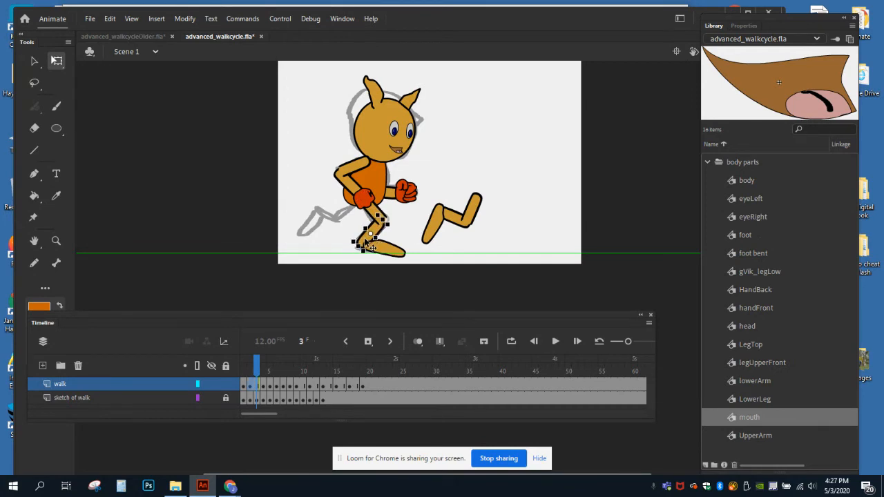
# - Fit the front leg's lower segment to the knee, then move the foot under the ankle and rotate it level on frame 3
pyautogui.moveTo(365, 240)
pyautogui.mouseDown()
pyautogui.moveTo(371, 245)
pyautogui.moveTo(369, 236)
pyautogui.mouseUp()
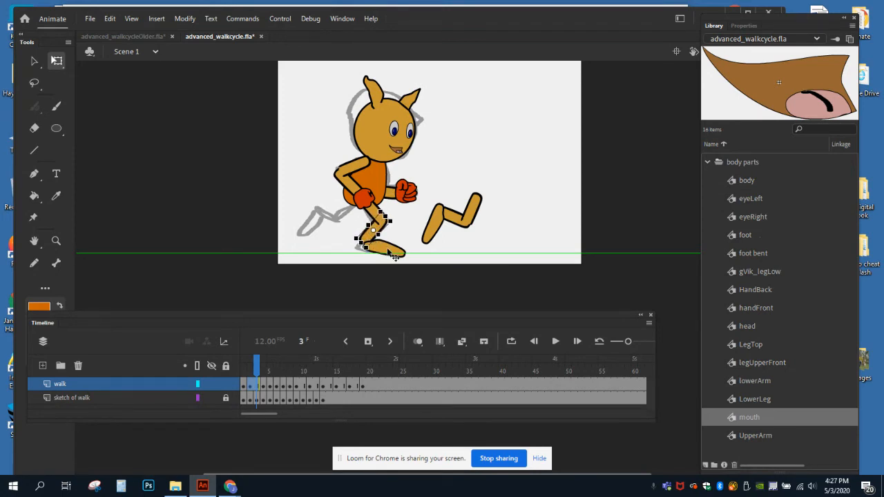
pyautogui.click(366, 245)
pyautogui.moveTo(410, 250); pyautogui.dragTo(388, 251)
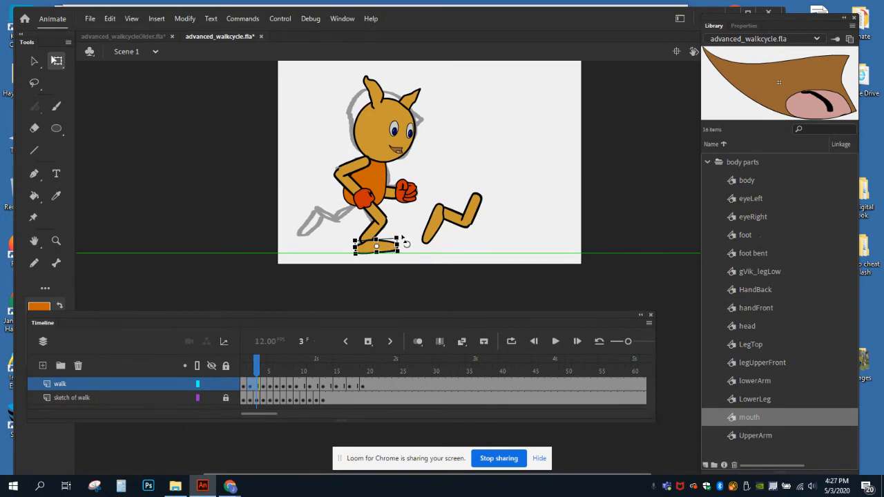
pyautogui.moveTo(406, 245); pyautogui.dragTo(405, 239)
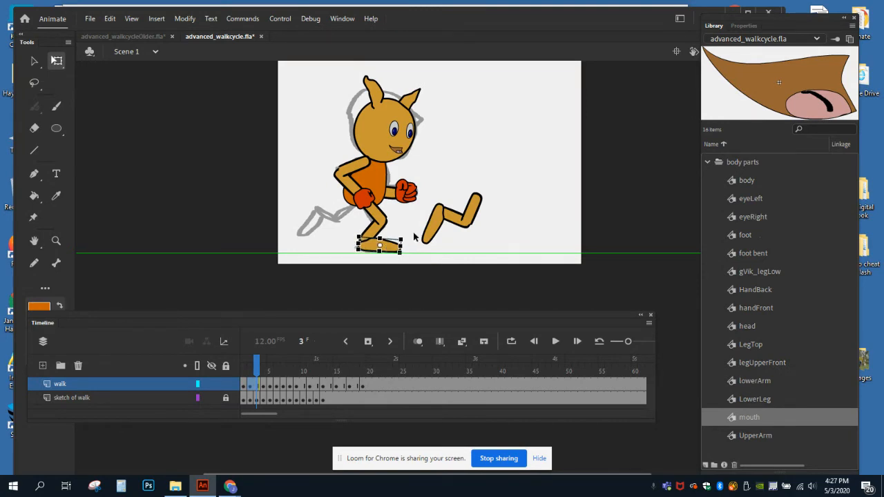
# - Move the back leg with its foot onto the hip and rotate it toward frame 3's sketched back leg
pyautogui.click(456, 183)
pyautogui.moveTo(435, 187); pyautogui.dragTo(347, 224)
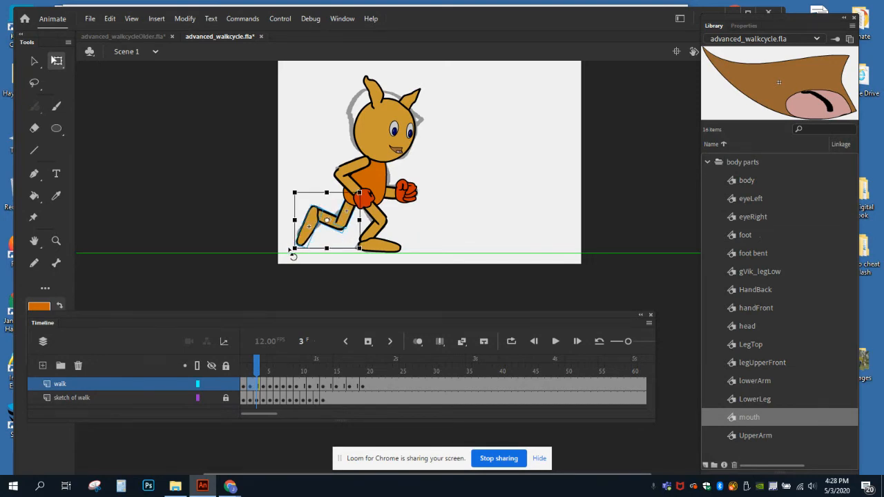
pyautogui.moveTo(290, 250); pyautogui.dragTo(297, 251)
pyautogui.moveTo(345, 220); pyautogui.dragTo(352, 230)
pyautogui.click(308, 188)
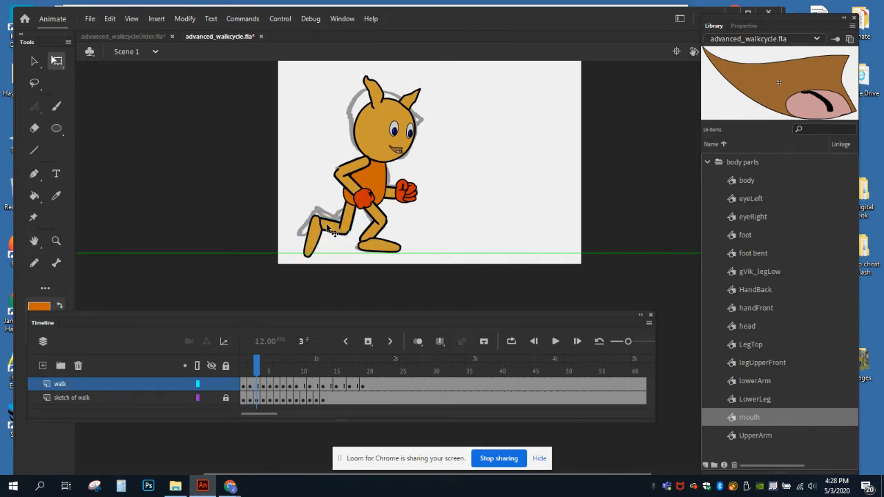
# - Rotate the back leg's lower segment to join the knee, then rotate the back foot and attach it at the ankle
pyautogui.click(316, 214)
pyautogui.moveTo(308, 211); pyautogui.dragTo(331, 225)
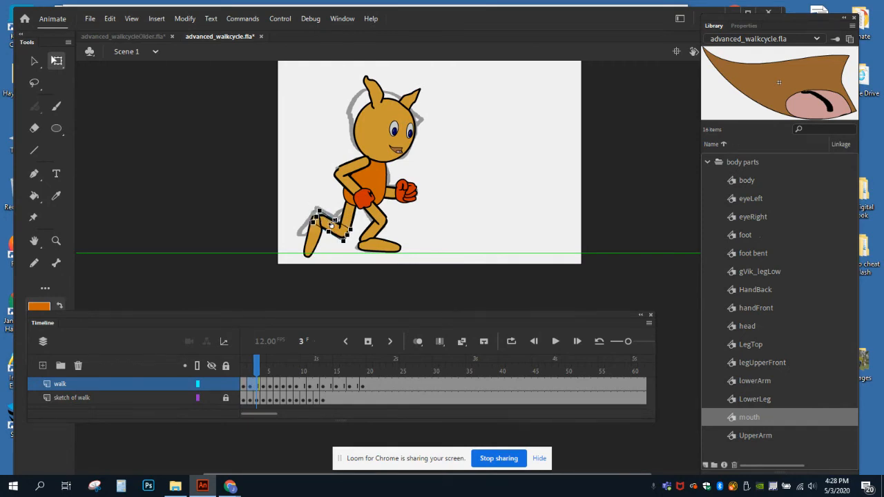
pyautogui.click(289, 210)
pyautogui.click(343, 239)
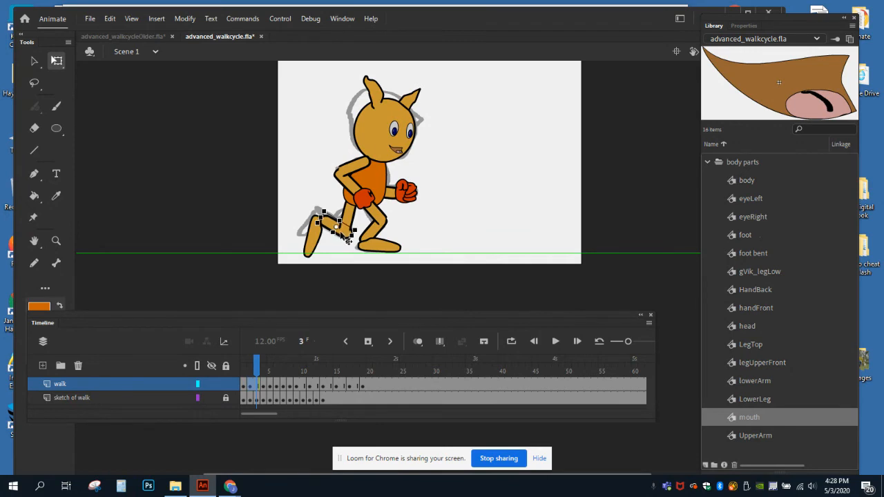
pyautogui.click(319, 247)
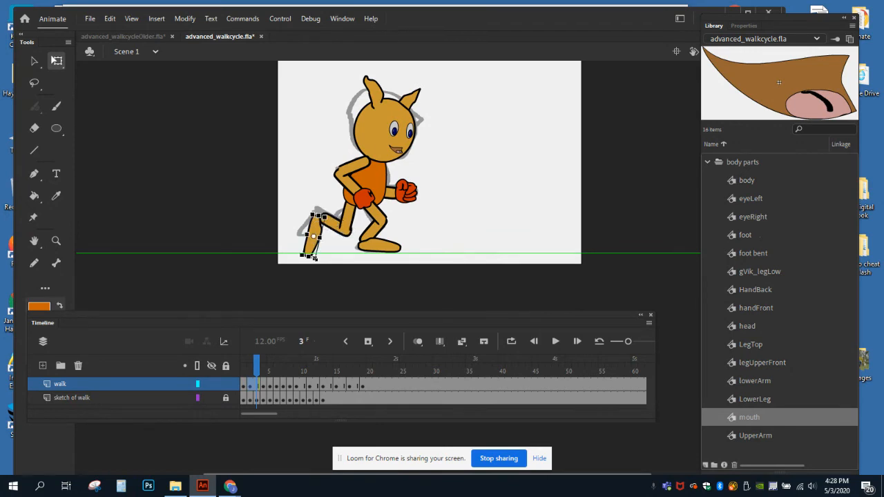
pyautogui.moveTo(325, 262); pyautogui.dragTo(315, 223)
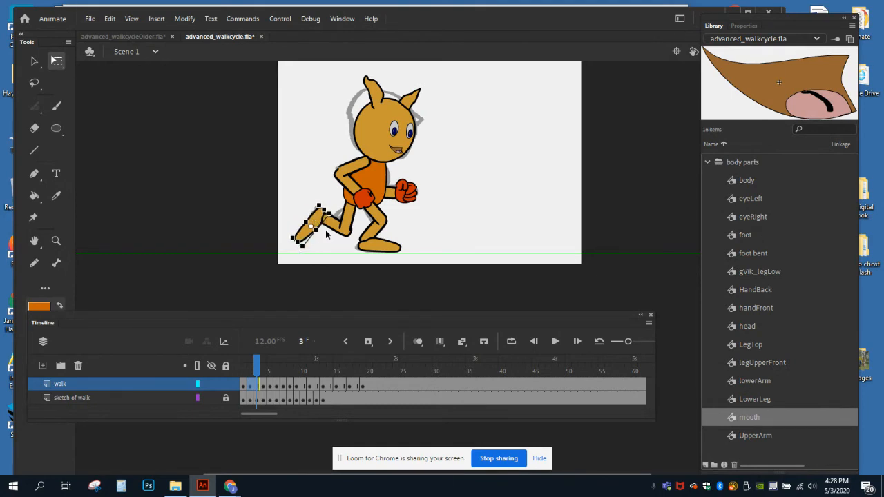
# - Compare frames 2 and 3 of the walk layer, then insert a keyframe on frame 3 to hold the new pose
pyautogui.click(250, 386)
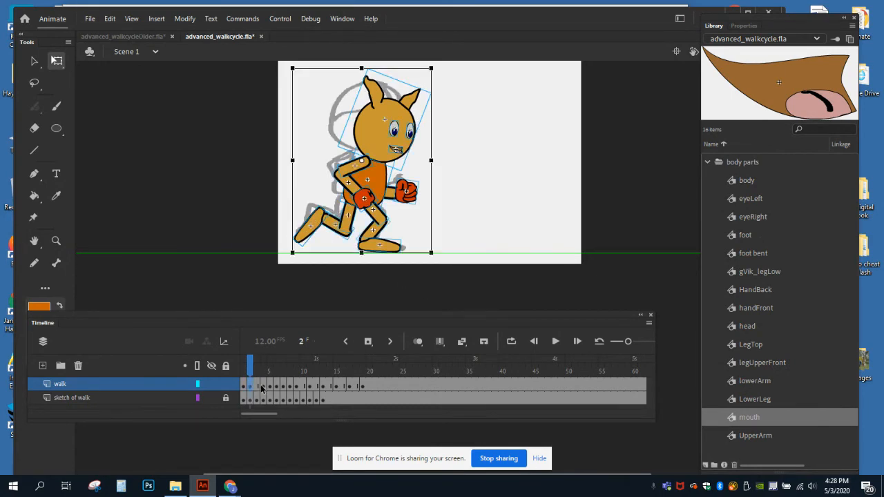
pyautogui.click(255, 385)
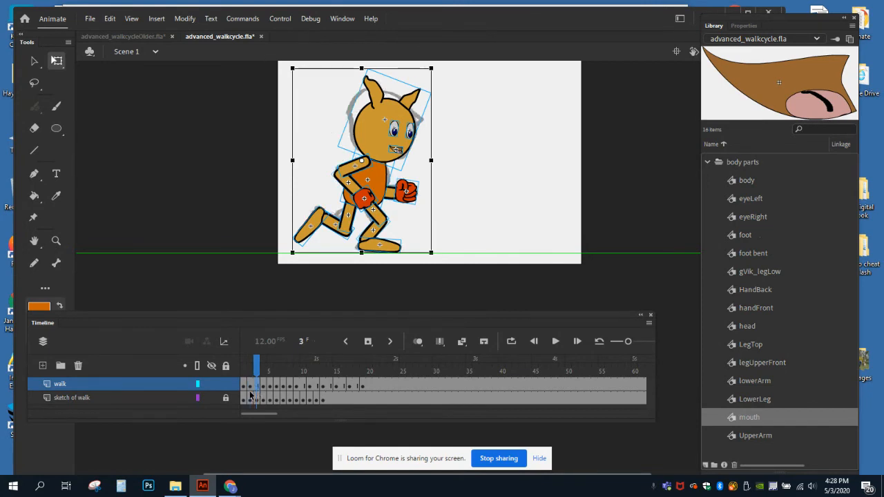
pyautogui.click(250, 387)
pyautogui.click(256, 387)
pyautogui.rightClick(255, 383)
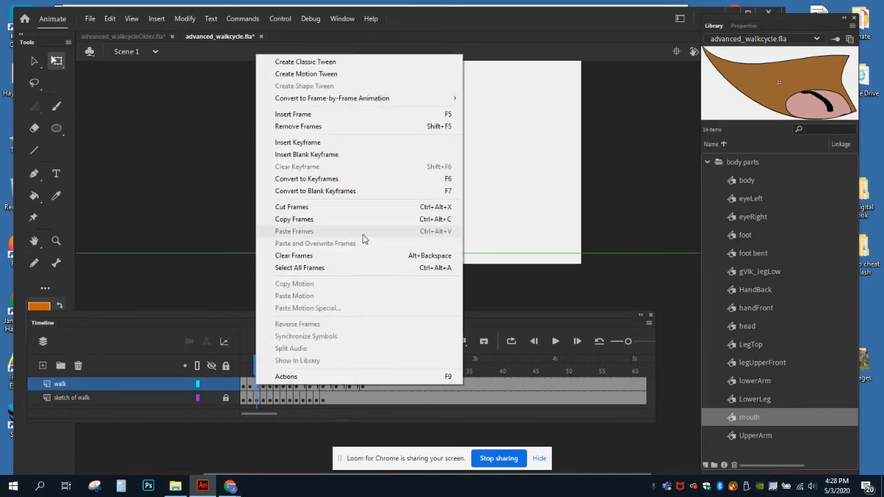
pyautogui.click(303, 154)
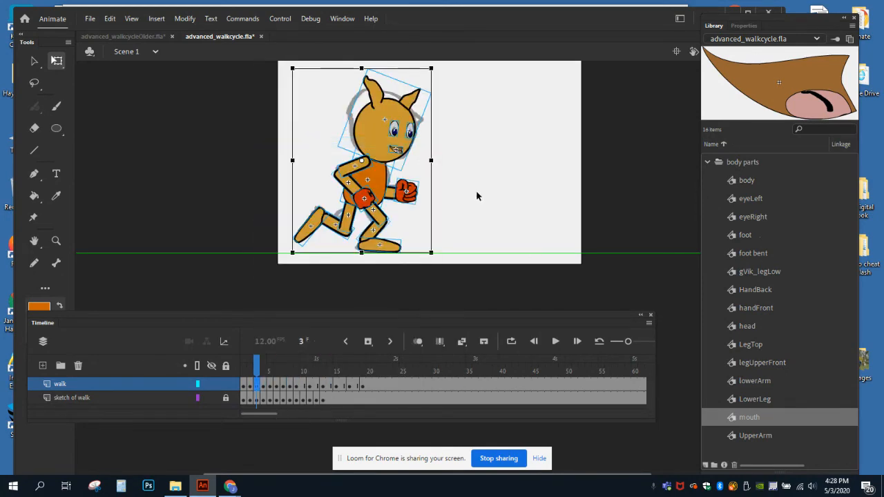
# - On frame 2 of the walk layer, select the whole character and move it up and back toward the sketched head
pyautogui.click(242, 361)
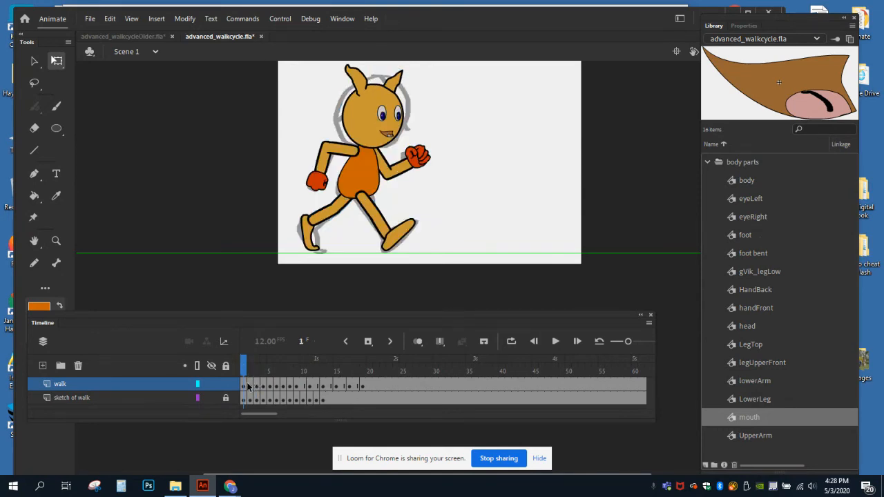
pyautogui.click(248, 385)
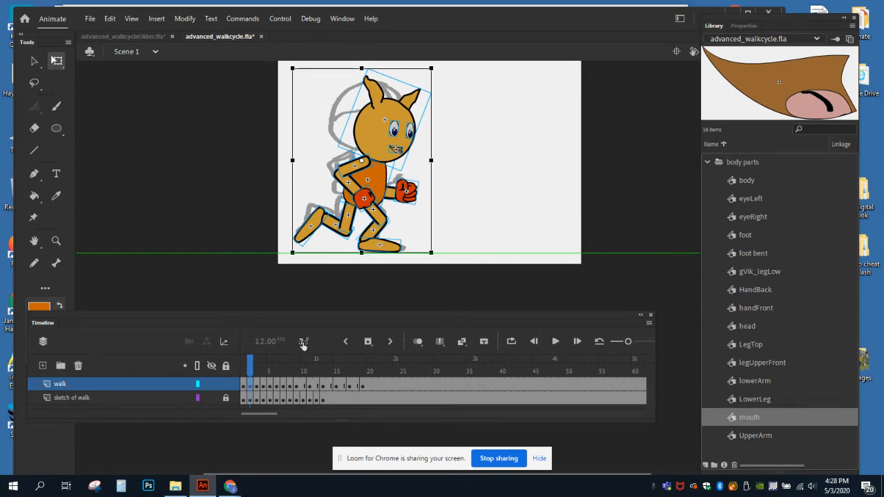
pyautogui.click(528, 165)
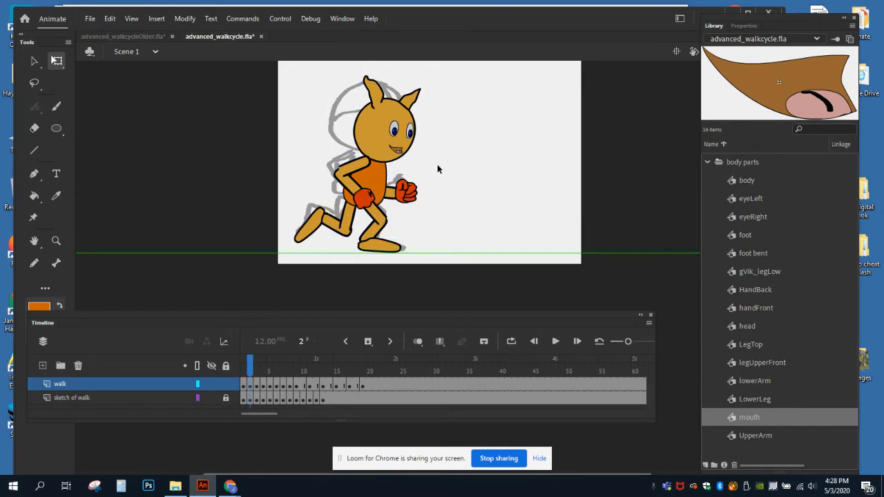
pyautogui.moveTo(314, 120); pyautogui.dragTo(439, 246)
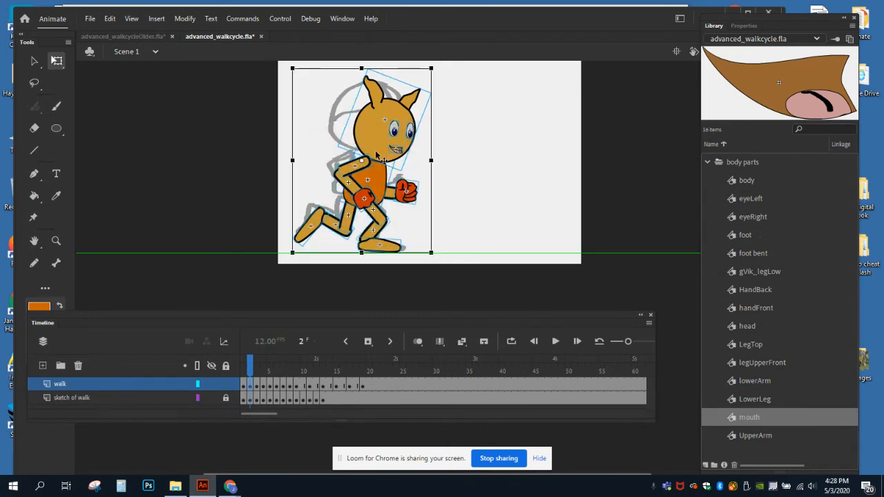
pyautogui.moveTo(381, 158); pyautogui.dragTo(368, 146)
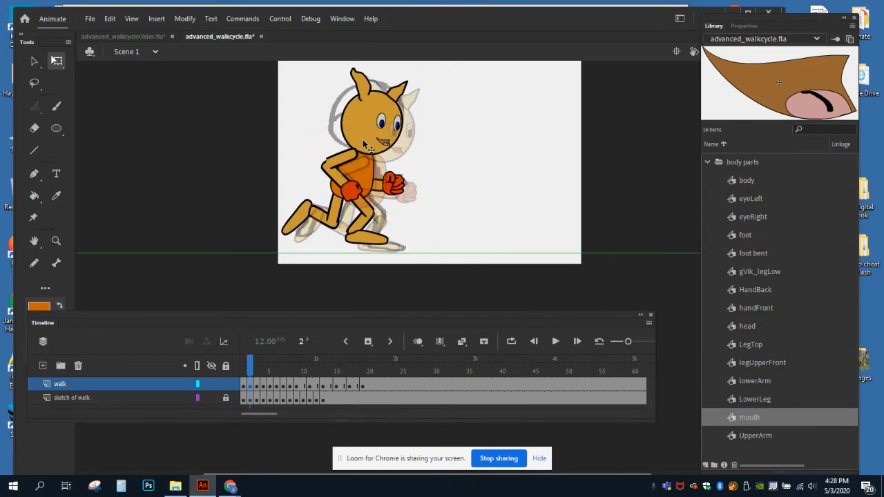
pyautogui.click(488, 196)
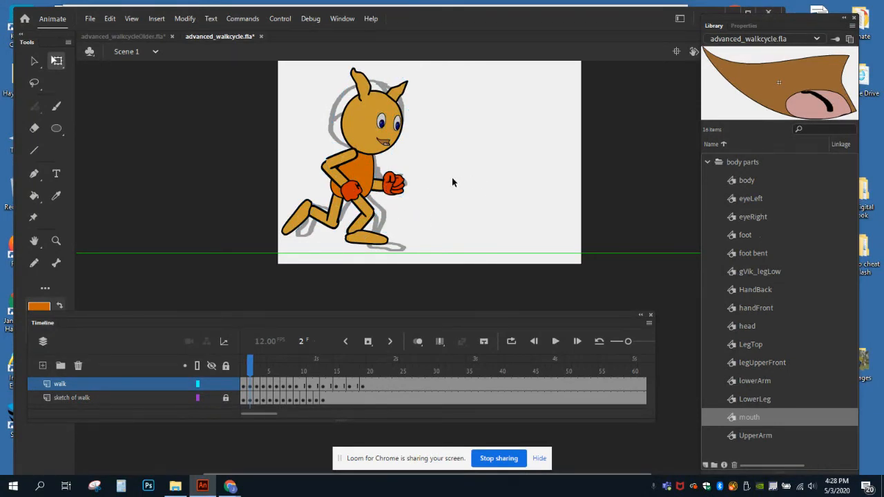
pyautogui.moveTo(312, 148); pyautogui.dragTo(406, 256)
pyautogui.moveTo(366, 175); pyautogui.dragTo(507, 176)
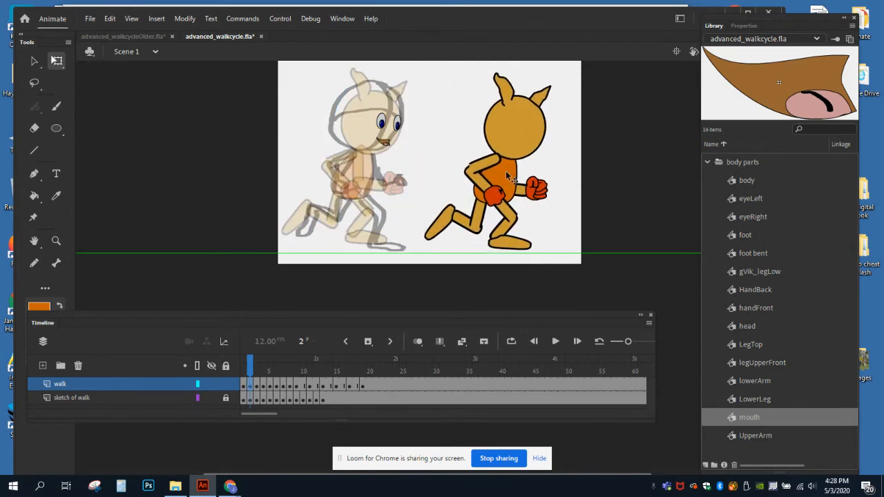
pyautogui.click(110, 19)
pyautogui.click(131, 32)
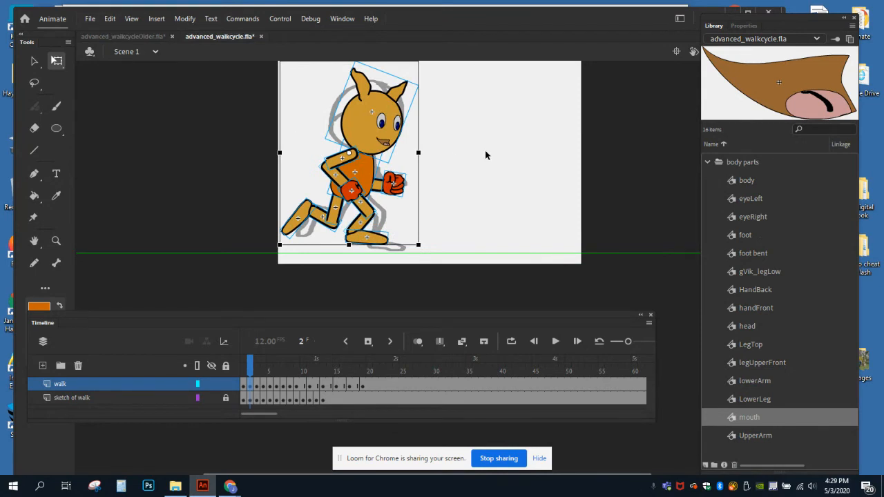
# - Move the torso and limbs to the empty area beside the head on frame 2, then place the torso back under the head
pyautogui.moveTo(299, 158); pyautogui.dragTo(400, 236)
pyautogui.moveTo(382, 181); pyautogui.dragTo(525, 182)
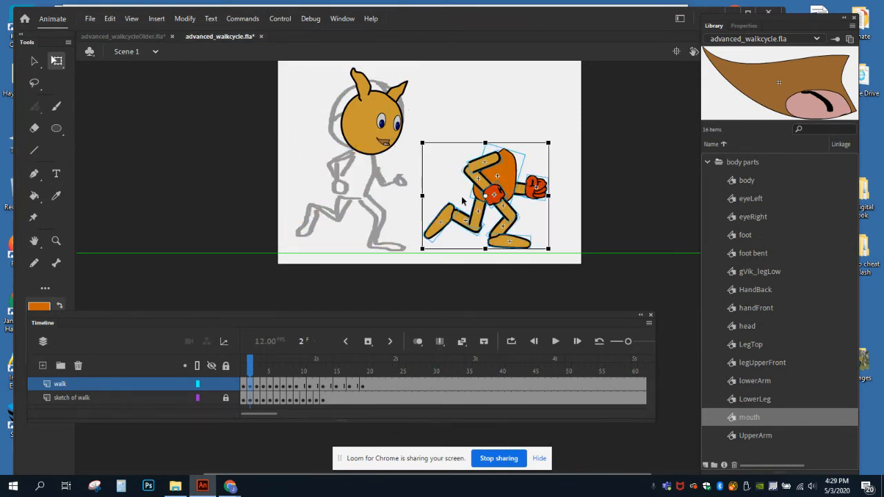
pyautogui.click(462, 114)
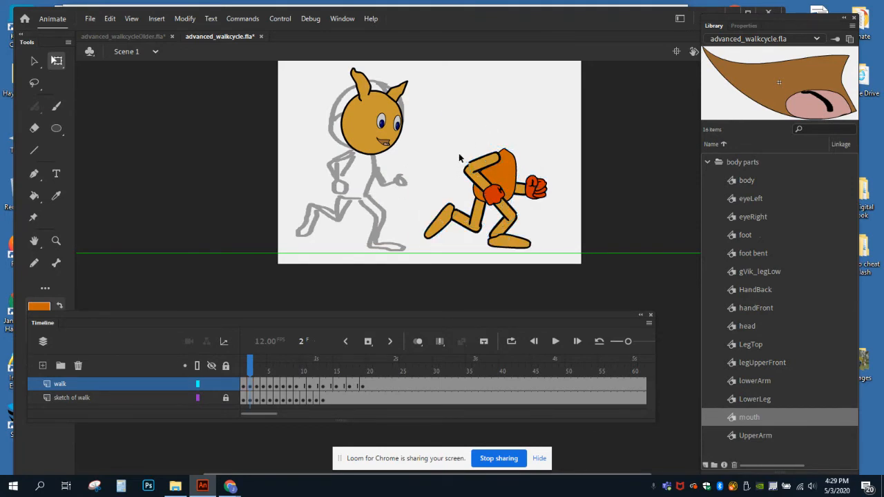
pyautogui.moveTo(503, 176)
pyautogui.mouseDown()
pyautogui.moveTo(345, 171)
pyautogui.moveTo(373, 170)
pyautogui.mouseUp()
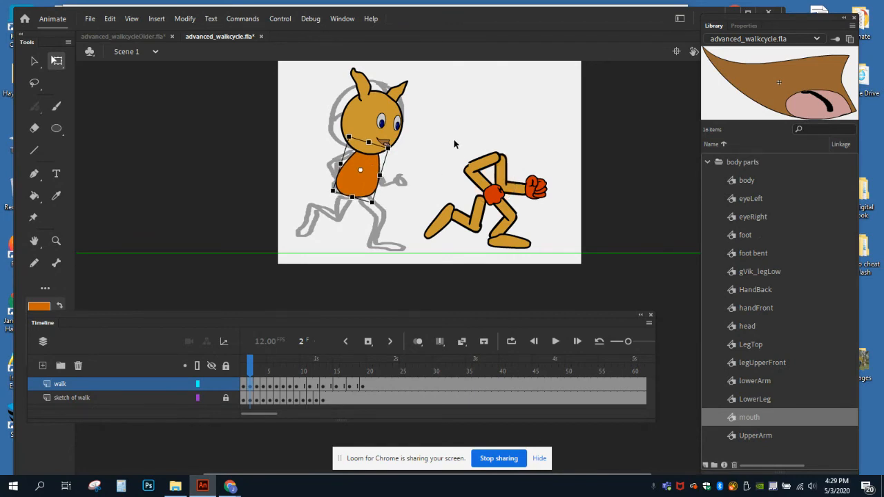
# - Move the back leg to frame 2's hip, rotate it and its lower segment toward the sketch, and reattach the foot at the ankle
pyautogui.moveTo(428, 191)
pyautogui.mouseDown()
pyautogui.moveTo(477, 244)
pyautogui.moveTo(333, 228)
pyautogui.mouseUp()
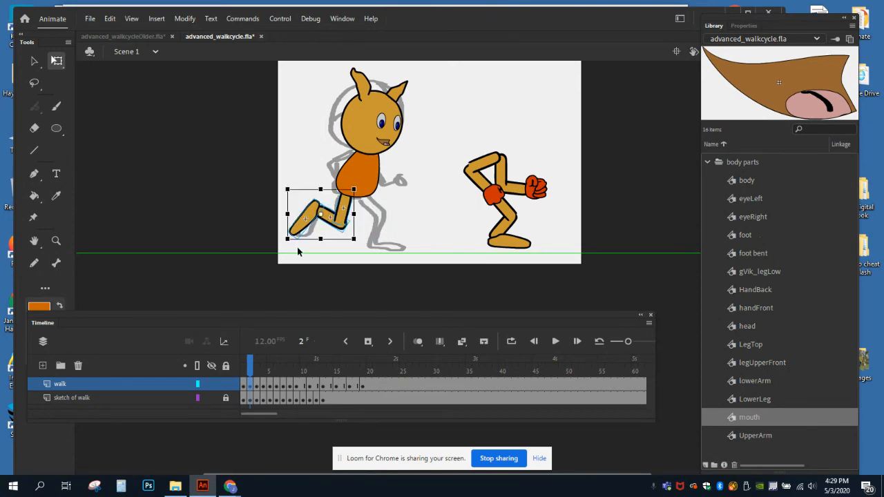
pyautogui.moveTo(297, 252); pyautogui.dragTo(318, 223)
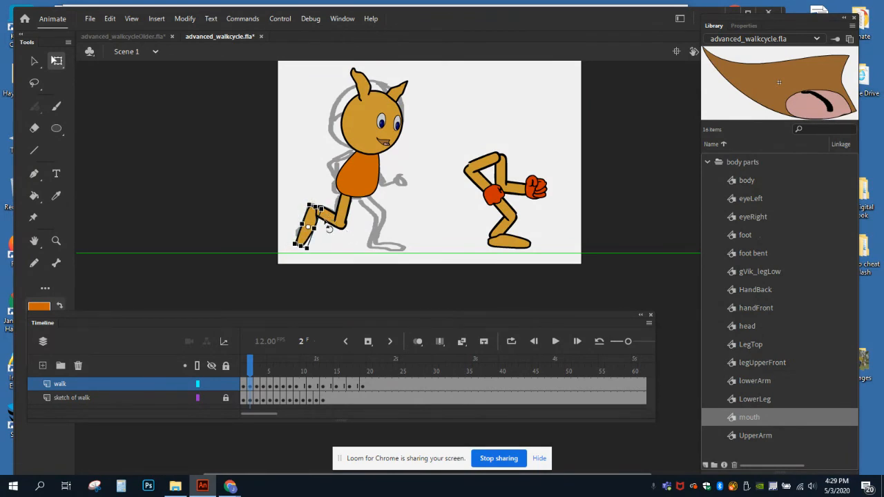
pyautogui.click(333, 225)
pyautogui.moveTo(359, 227); pyautogui.dragTo(310, 243)
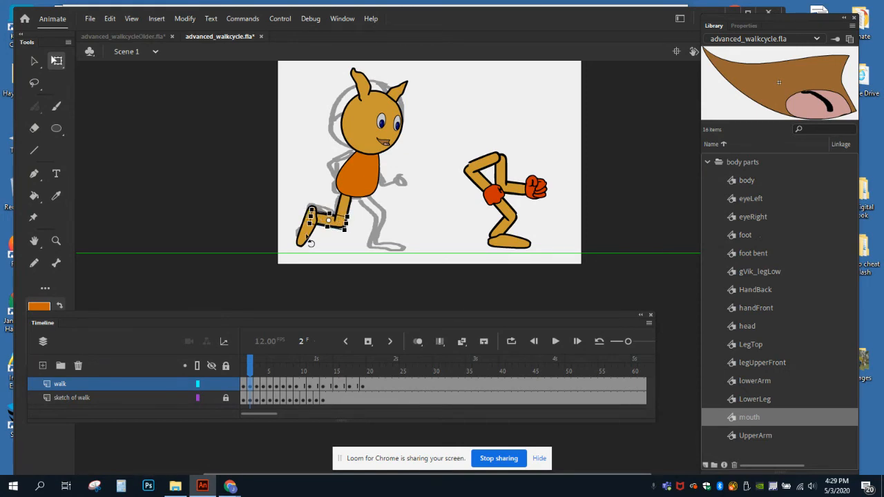
pyautogui.click(288, 220)
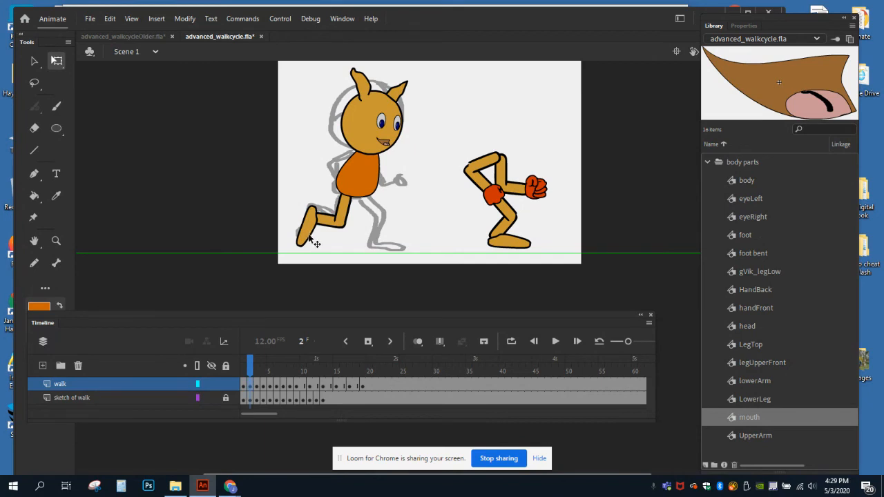
pyautogui.click(308, 236)
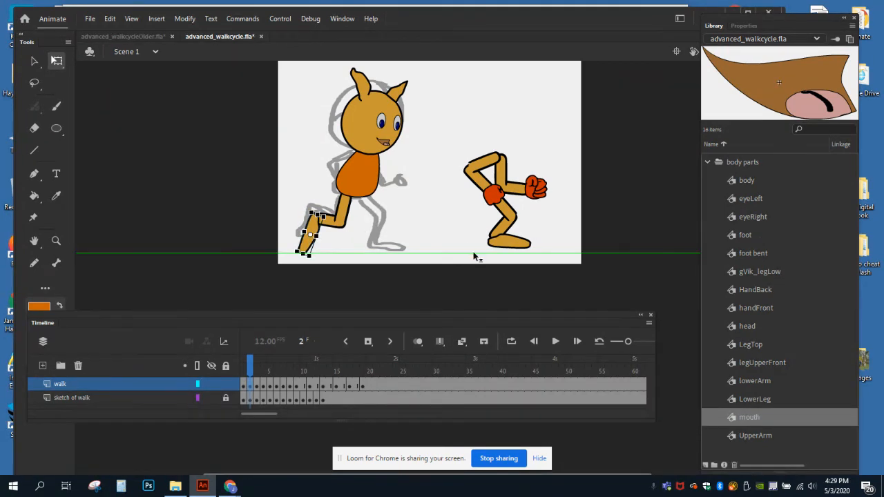
# - Move the horizontal ground guide below the stage, then place the front leg with its foot under the torso on frame 2's sketch
pyautogui.moveTo(472, 254); pyautogui.dragTo(529, 272)
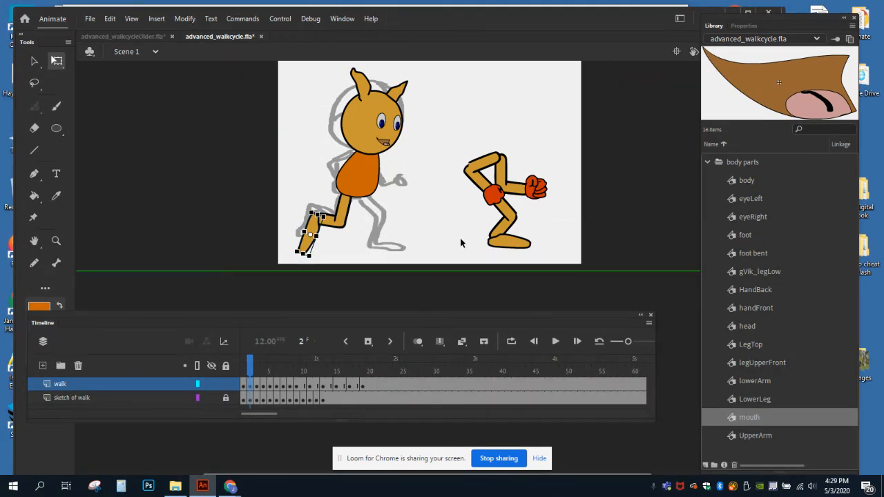
pyautogui.click(455, 250)
pyautogui.moveTo(455, 250); pyautogui.dragTo(388, 220)
pyautogui.click(437, 231)
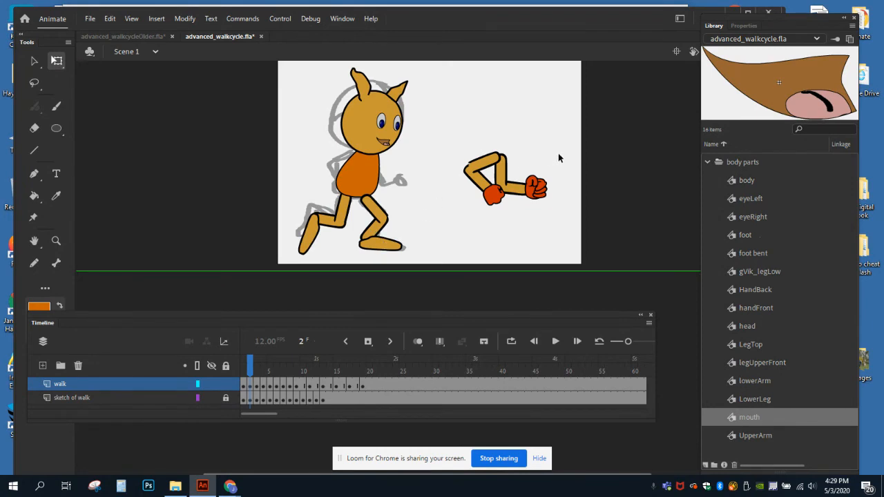
# - Place the bent far arm at the front of the torso on frame 2, tilting its forearm slightly and aligning the fist
pyautogui.moveTo(559, 153); pyautogui.dragTo(441, 193)
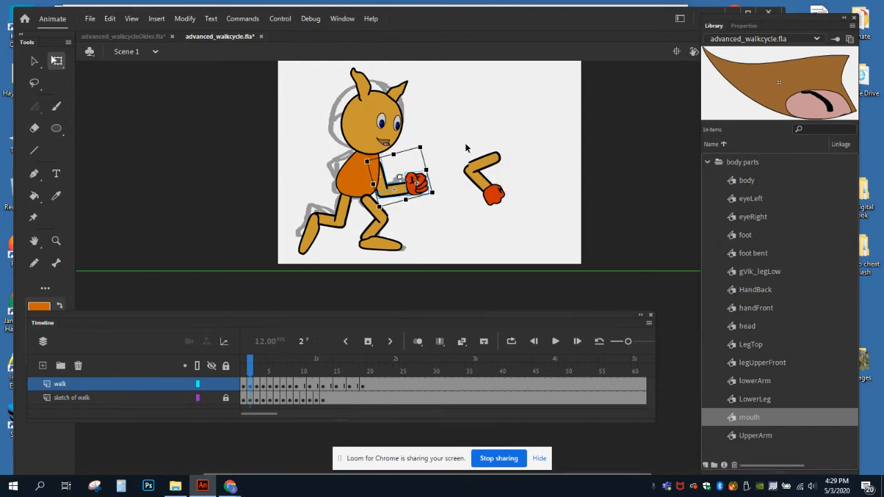
pyautogui.click(450, 156)
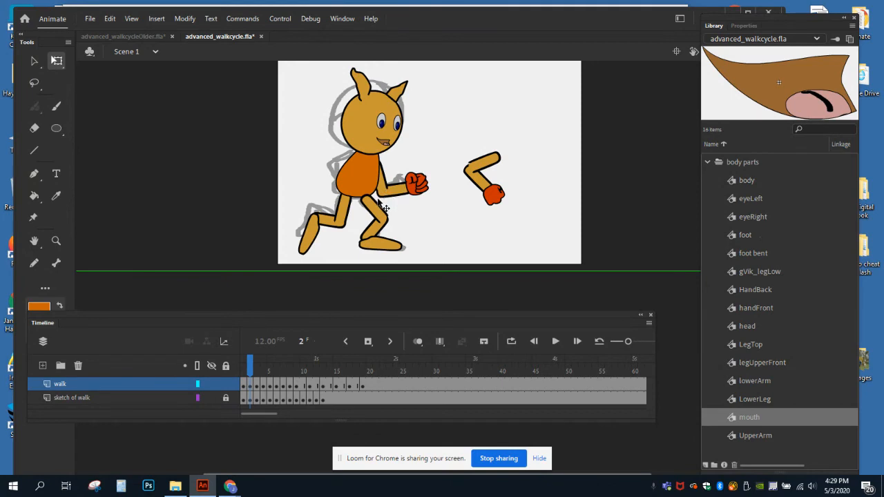
pyautogui.moveTo(387, 195)
pyautogui.mouseDown()
pyautogui.moveTo(426, 182)
pyautogui.moveTo(389, 196)
pyautogui.mouseUp()
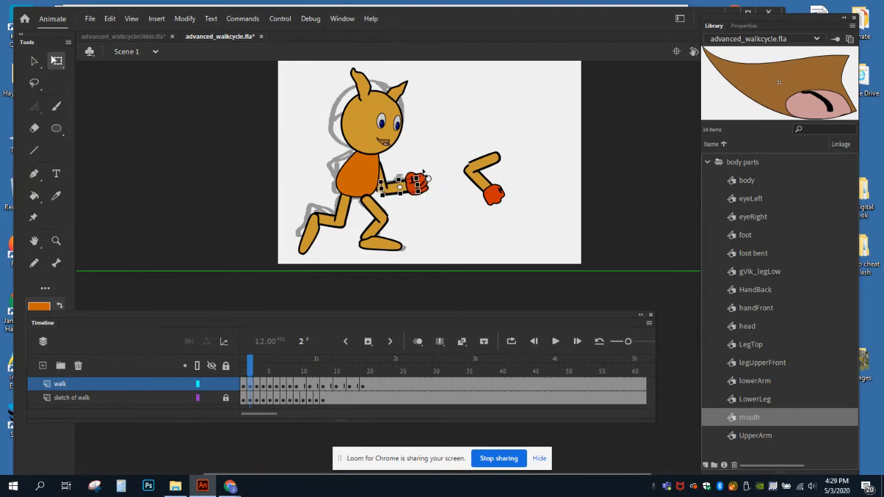
pyautogui.moveTo(423, 169); pyautogui.dragTo(421, 164)
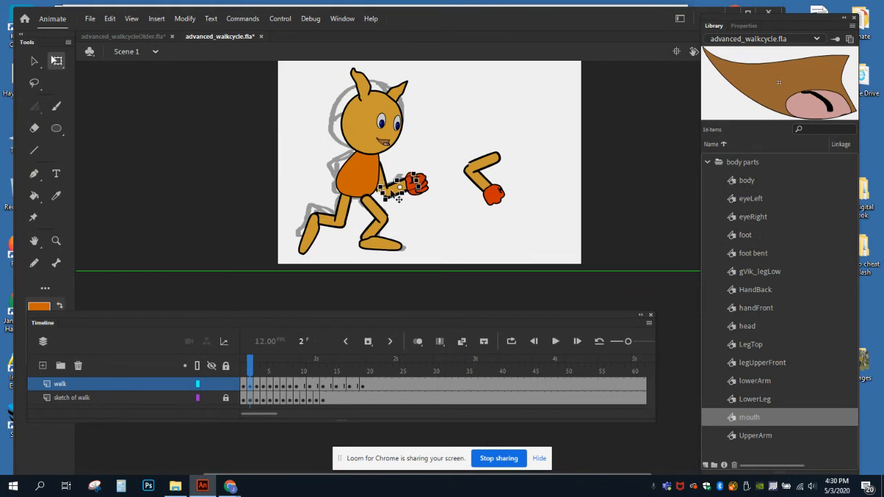
pyautogui.moveTo(399, 198); pyautogui.dragTo(425, 197)
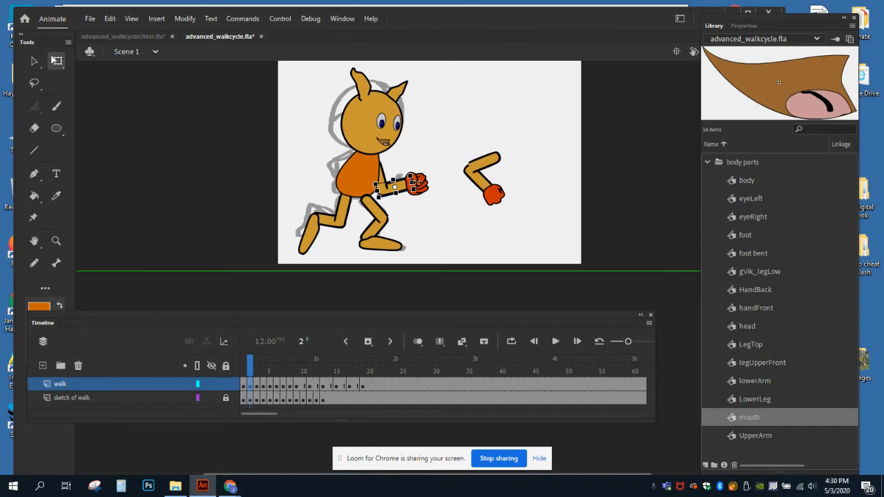
pyautogui.click(434, 182)
pyautogui.moveTo(419, 184); pyautogui.dragTo(419, 179)
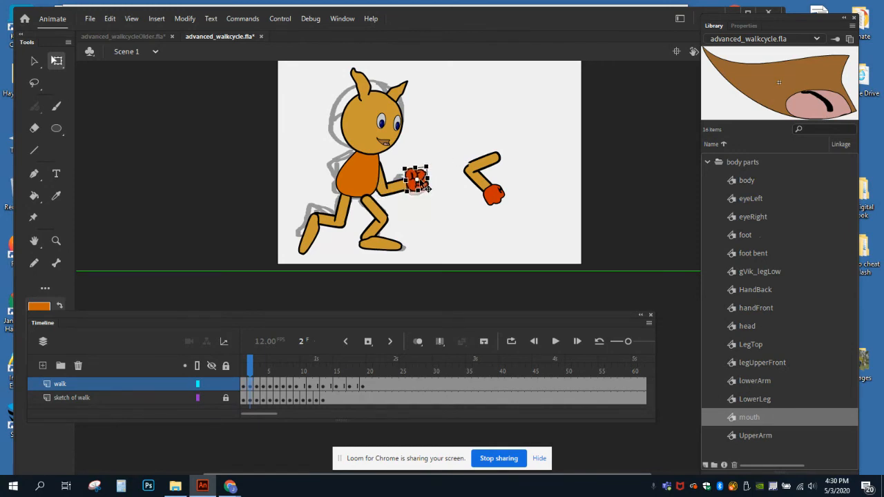
pyautogui.click(467, 210)
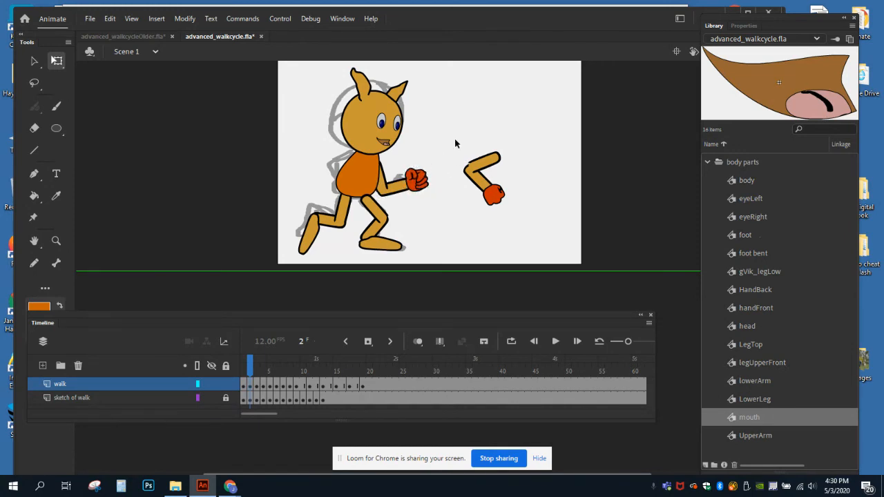
# - Place the near arm with its hand at the shoulder on frame 2, comparing the pose with frames 1 and 3
pyautogui.moveTo(455, 142); pyautogui.dragTo(530, 225)
pyautogui.moveTo(491, 194); pyautogui.dragTo(346, 186)
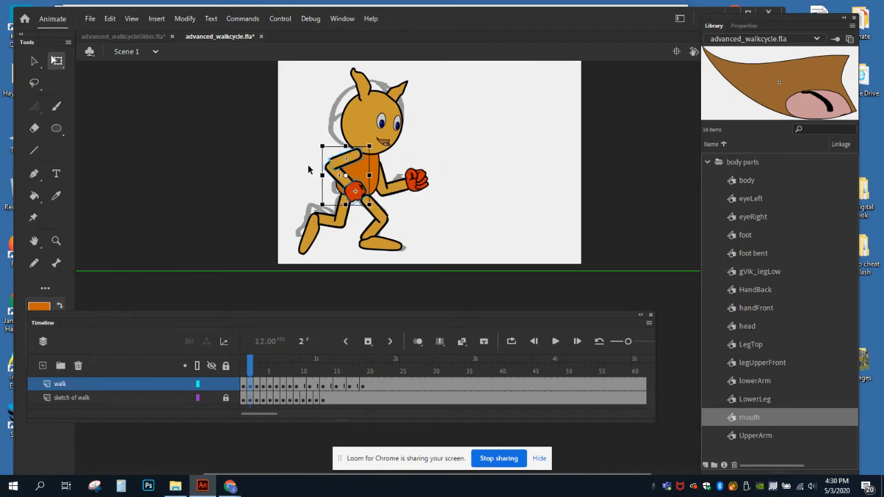
pyautogui.click(243, 385)
pyautogui.click(251, 385)
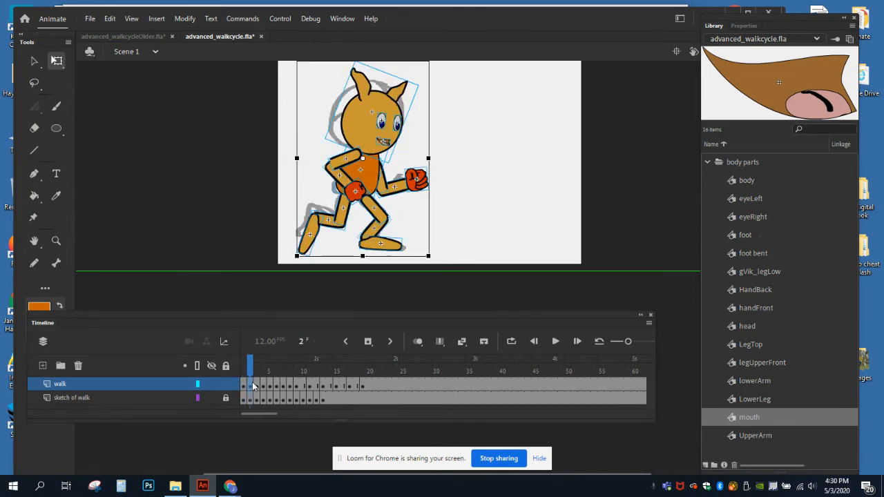
pyautogui.click(258, 386)
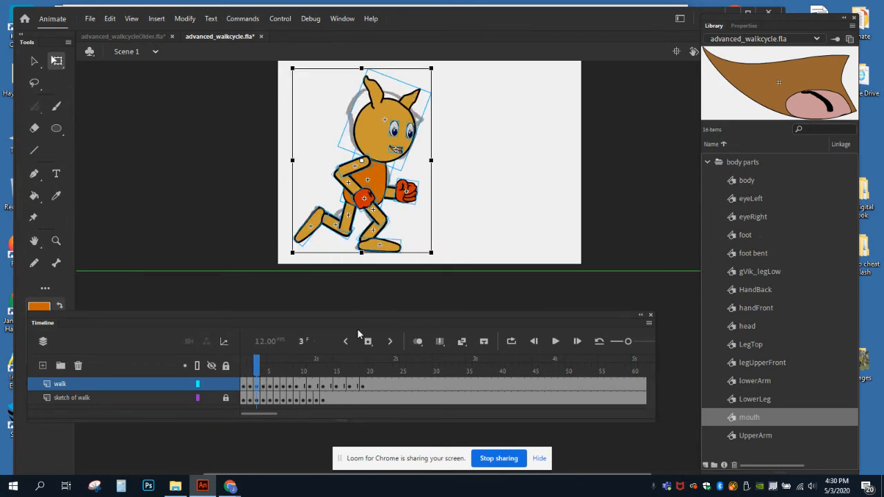
pyautogui.click(250, 385)
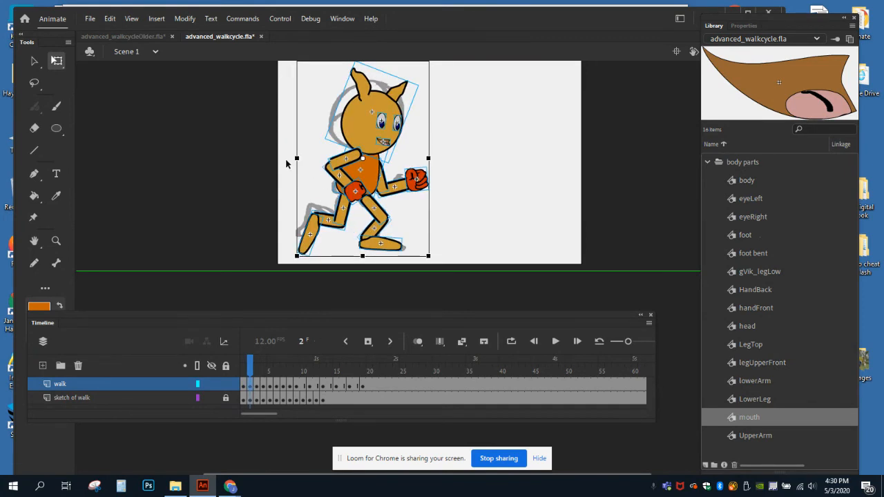
# - Rotate the near arm's upper and lower segments together without the hand, keeping the upper end at frame 2's shoulder
pyautogui.click(354, 191)
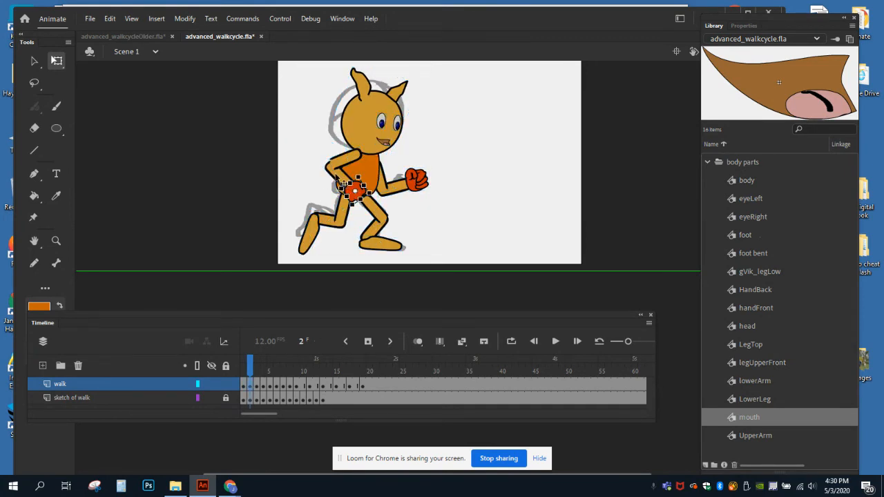
pyautogui.click(339, 175)
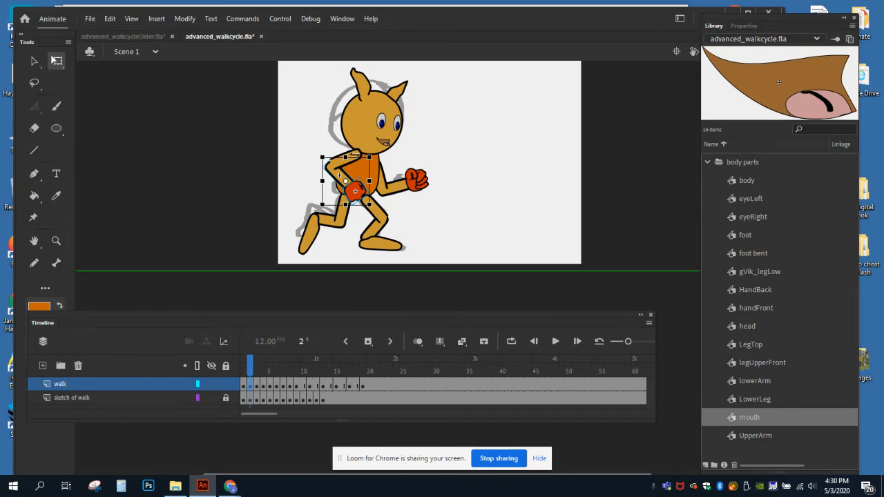
pyautogui.moveTo(339, 176); pyautogui.dragTo(359, 161)
pyautogui.keyDown('shift'); pyautogui.click(353, 156); pyautogui.keyUp('shift')
pyautogui.moveTo(318, 205)
pyautogui.mouseDown()
pyautogui.moveTo(309, 198)
pyautogui.moveTo(321, 210)
pyautogui.mouseUp()
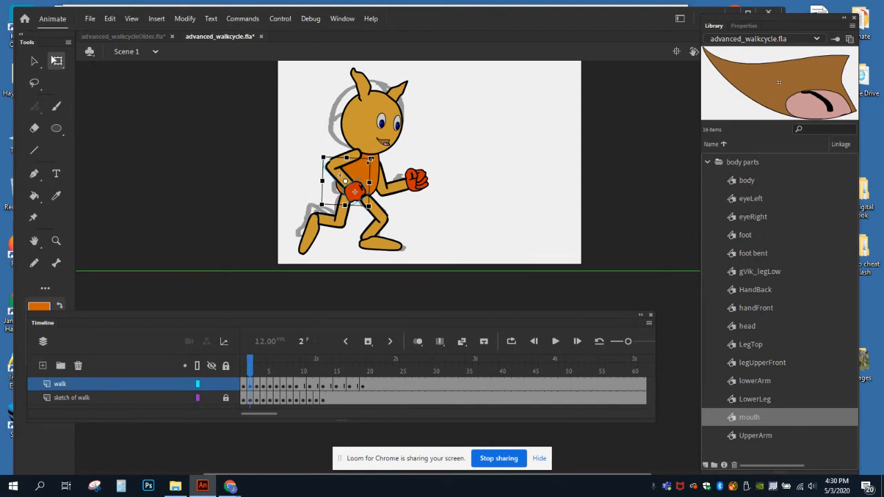
pyautogui.keyDown('shift'); pyautogui.click(358, 159); pyautogui.keyUp('shift')
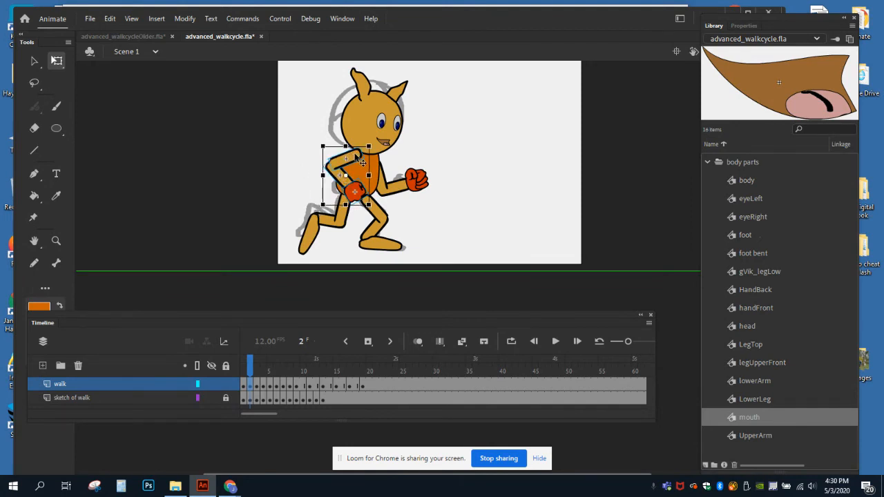
pyautogui.keyDown('shift'); pyautogui.click(353, 156); pyautogui.keyUp('shift')
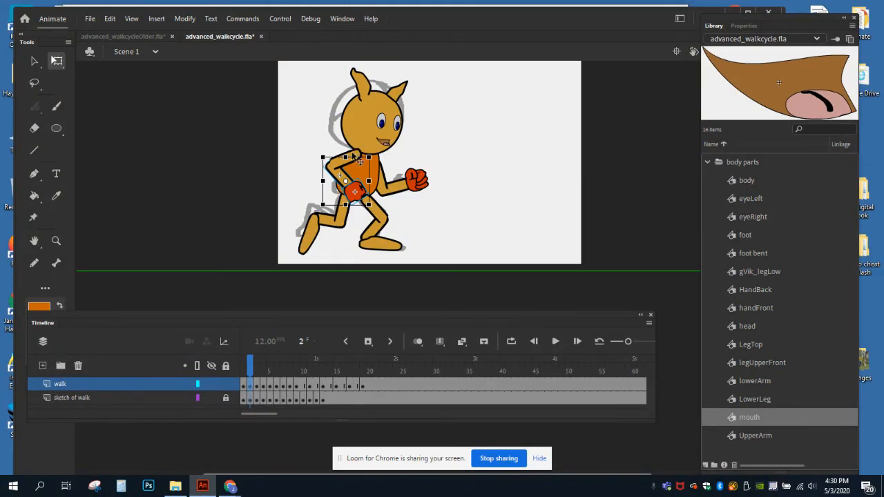
pyautogui.moveTo(304, 144); pyautogui.dragTo(334, 184)
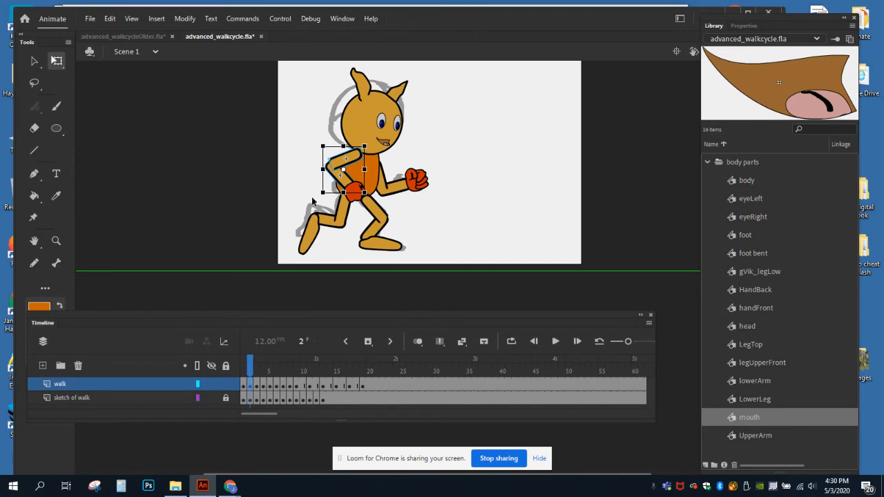
pyautogui.moveTo(319, 200); pyautogui.dragTo(308, 187)
pyautogui.moveTo(357, 168); pyautogui.dragTo(350, 158)
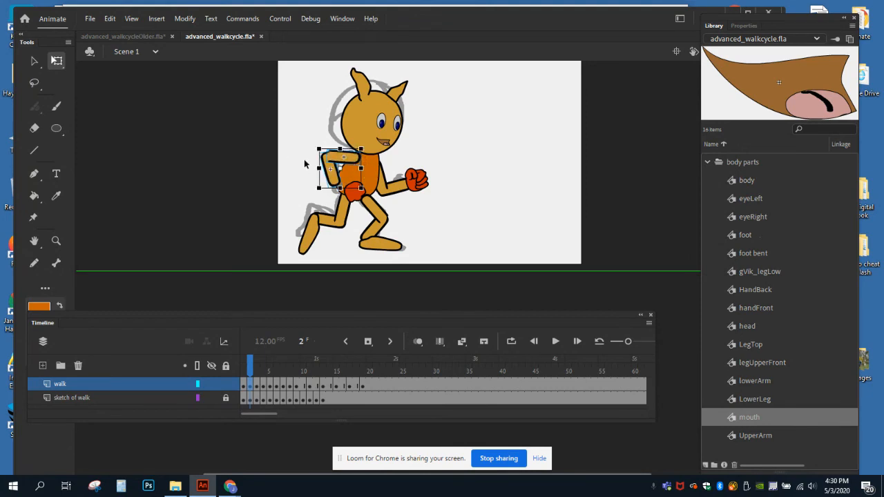
pyautogui.click(311, 177)
# - Rotate the near forearm to hang straighter on frame 2, attach the hand at its end, and compare with frame 1
pyautogui.click(332, 173)
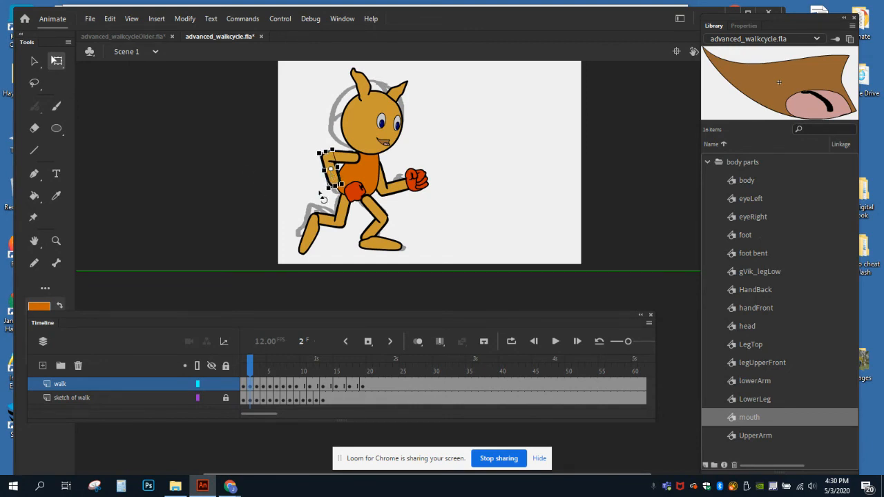
pyautogui.moveTo(325, 200)
pyautogui.mouseDown()
pyautogui.moveTo(315, 196)
pyautogui.moveTo(323, 177)
pyautogui.moveTo(332, 196)
pyautogui.mouseUp()
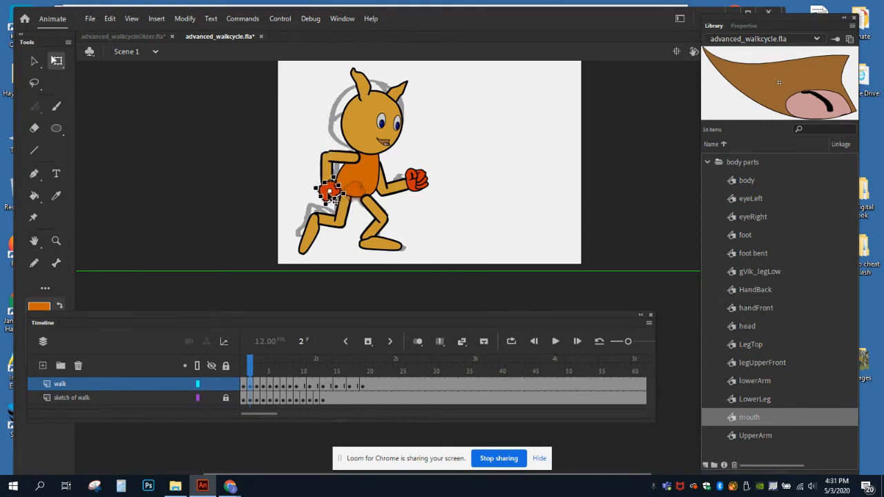
pyautogui.click(244, 371)
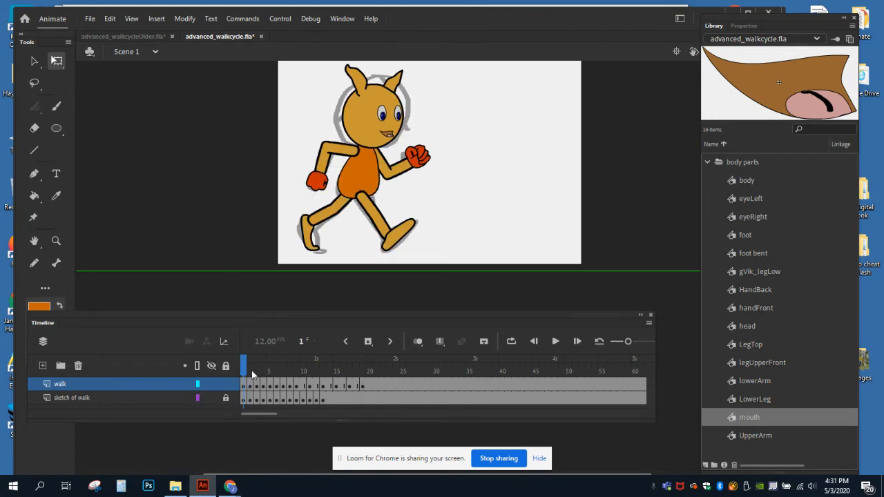
pyautogui.click(251, 371)
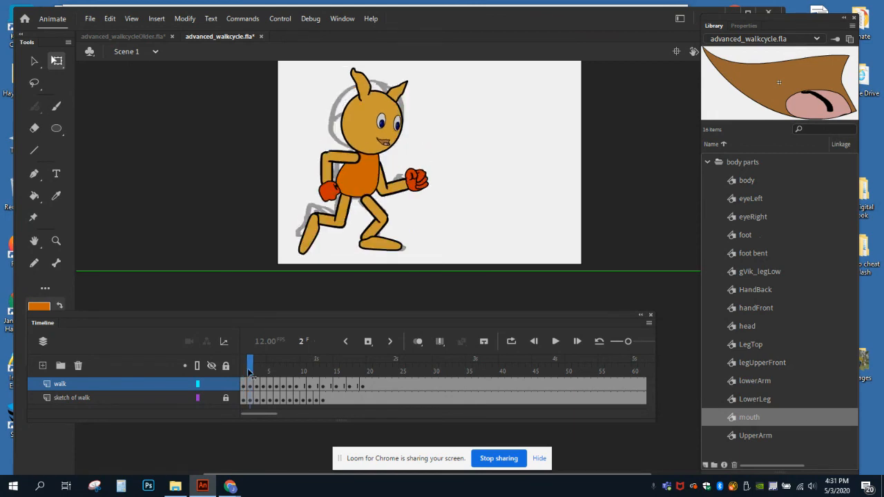
# - Swing the near forearm slightly farther back on frame 2 and realign the hand with the wrist
pyautogui.click(327, 171)
pyautogui.moveTo(314, 187); pyautogui.dragTo(330, 178)
pyautogui.click(328, 166)
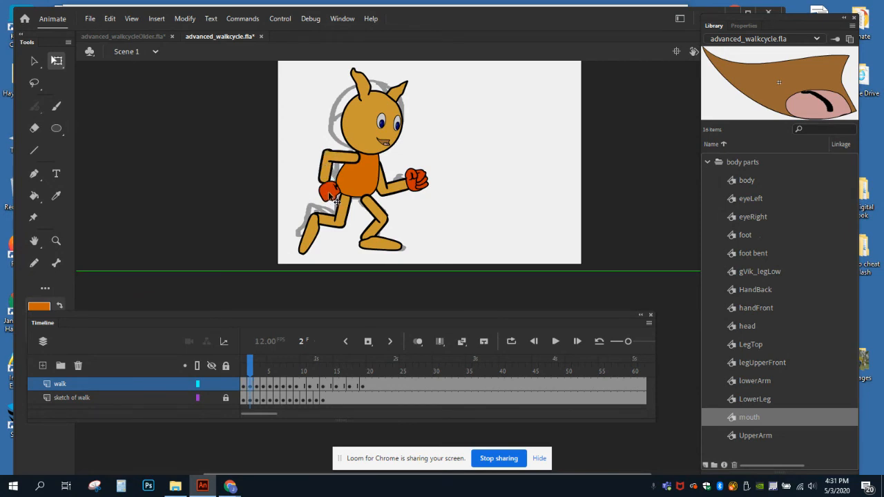
pyautogui.click(329, 191)
pyautogui.moveTo(337, 204); pyautogui.dragTo(339, 195)
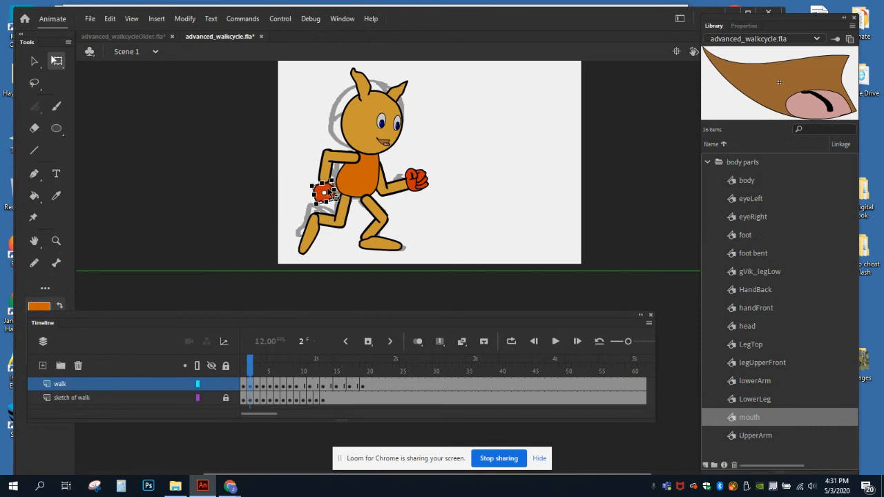
pyautogui.click(291, 249)
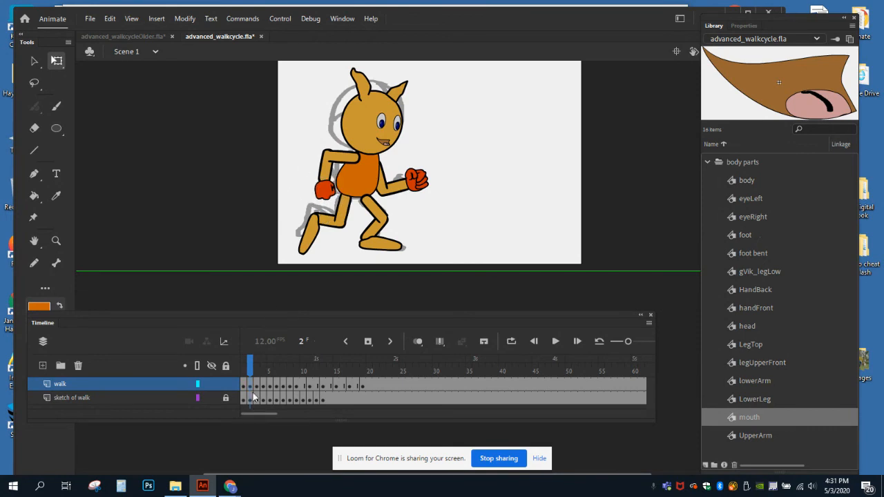
# - Step through frames 1 to 10 to review how the walk poses flow and match the sketches
pyautogui.click(243, 365)
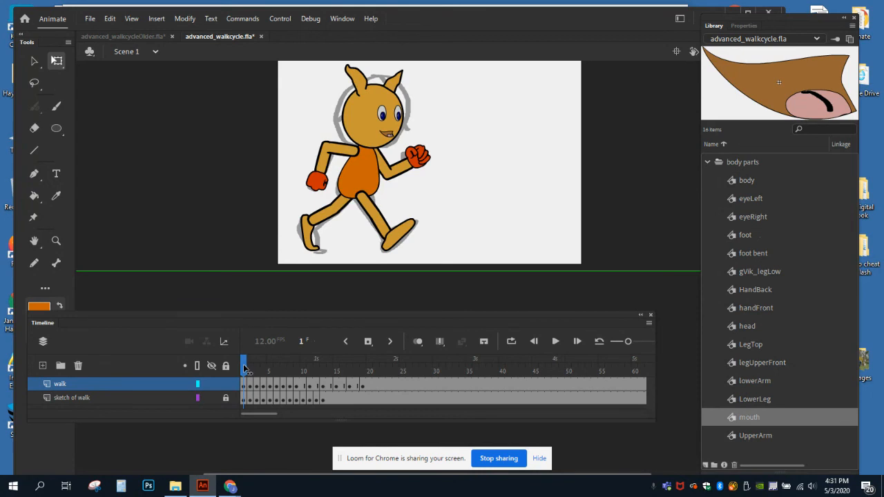
pyautogui.click(250, 372)
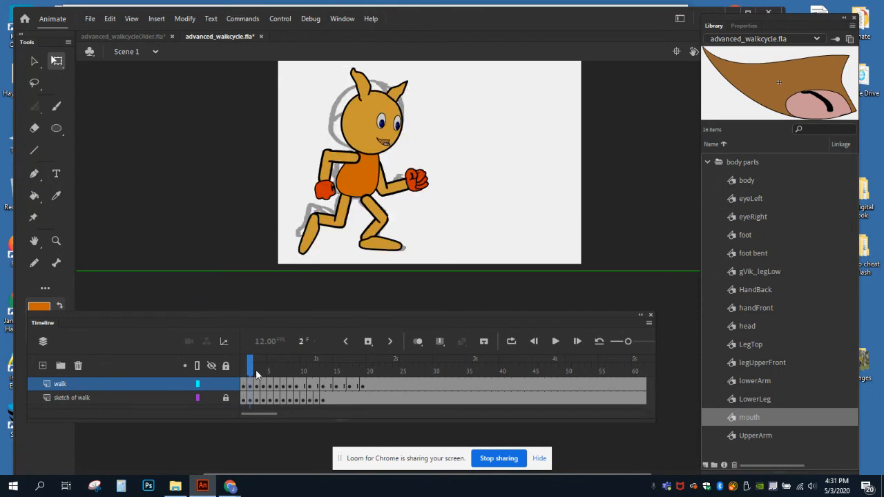
pyautogui.click(256, 370)
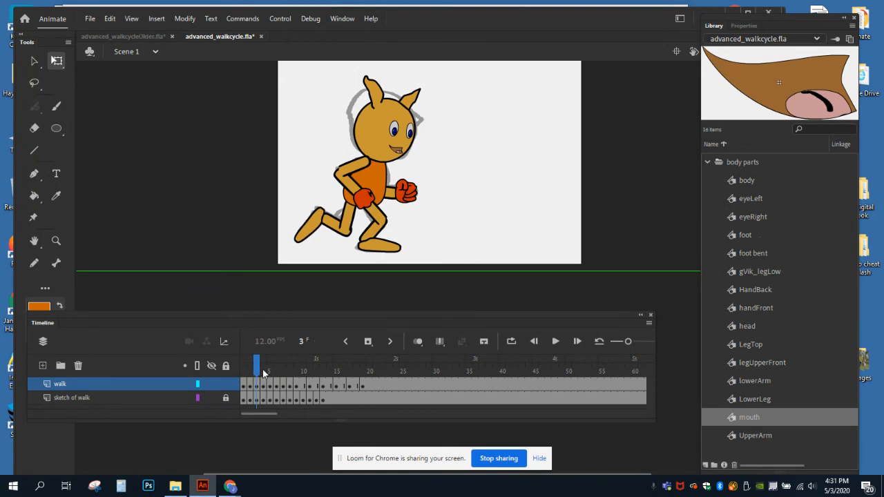
pyautogui.click(263, 367)
pyautogui.click(269, 368)
pyautogui.click(276, 368)
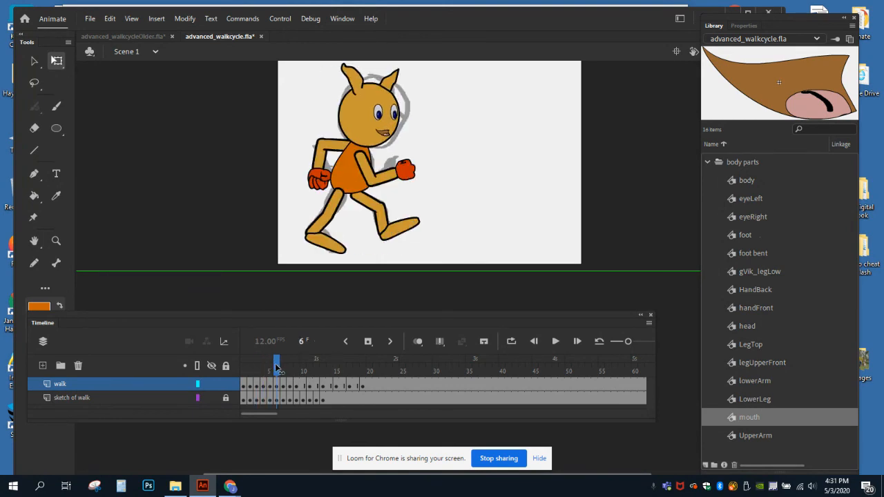
pyautogui.click(282, 368)
pyautogui.click(289, 368)
pyautogui.click(304, 368)
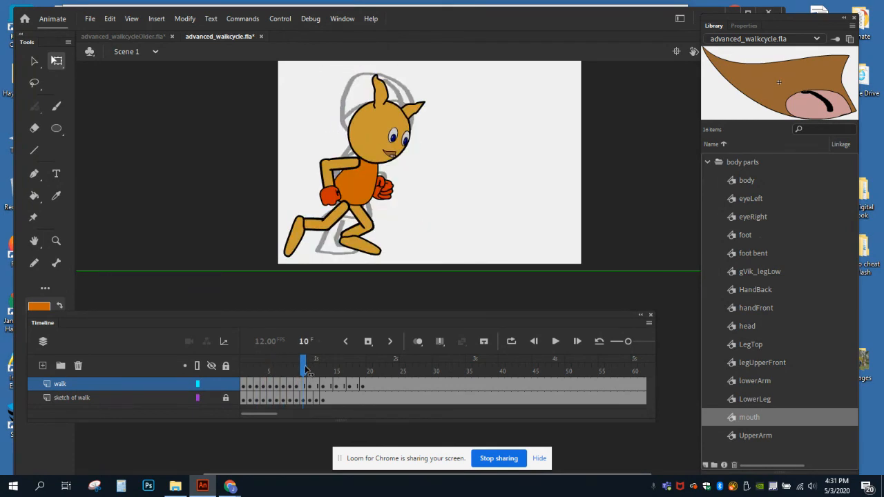
pyautogui.moveTo(305, 367)
pyautogui.mouseDown()
pyautogui.moveTo(259, 370)
pyautogui.moveTo(309, 371)
pyautogui.moveTo(298, 372)
pyautogui.mouseUp()
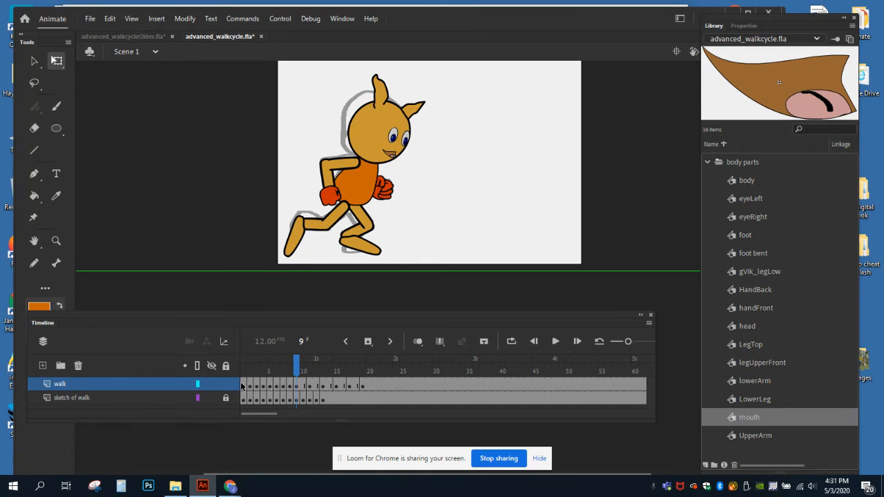
# - Insert one extra frame after each of the walk layer's keyframes at frames 8, 7, 6 and 5, working backwards
pyautogui.click(290, 383)
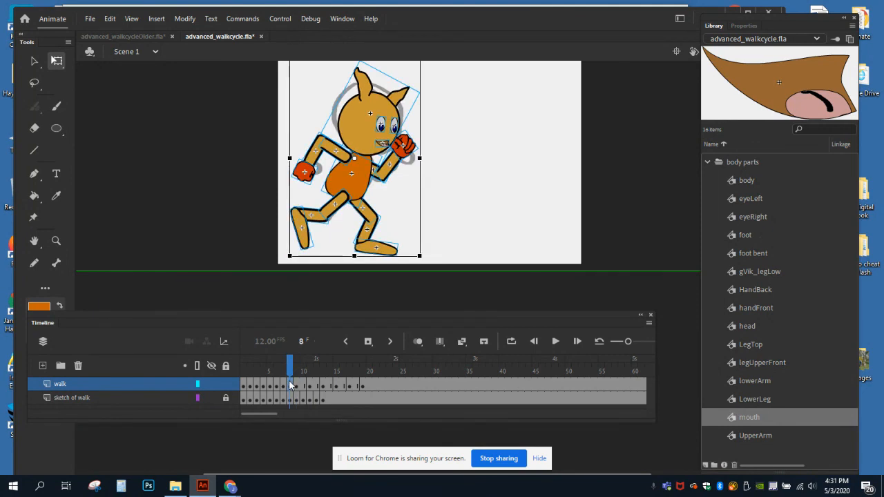
pyautogui.rightClick(289, 384)
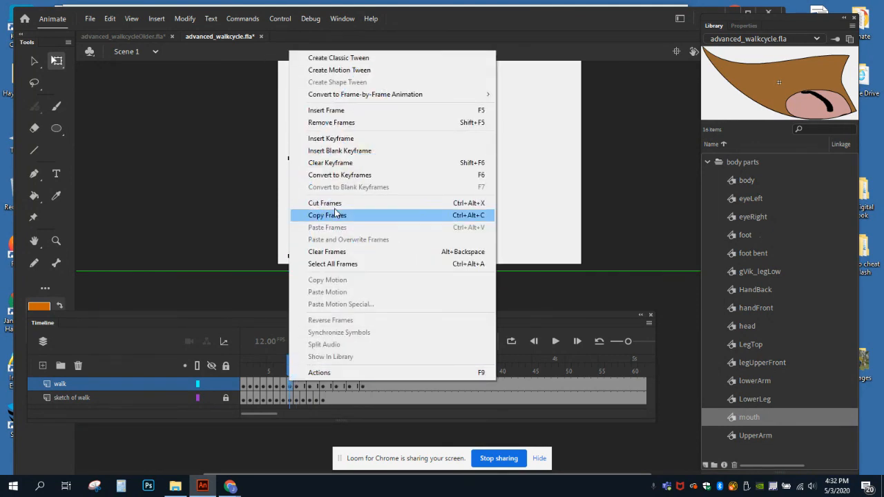
pyautogui.click(329, 110)
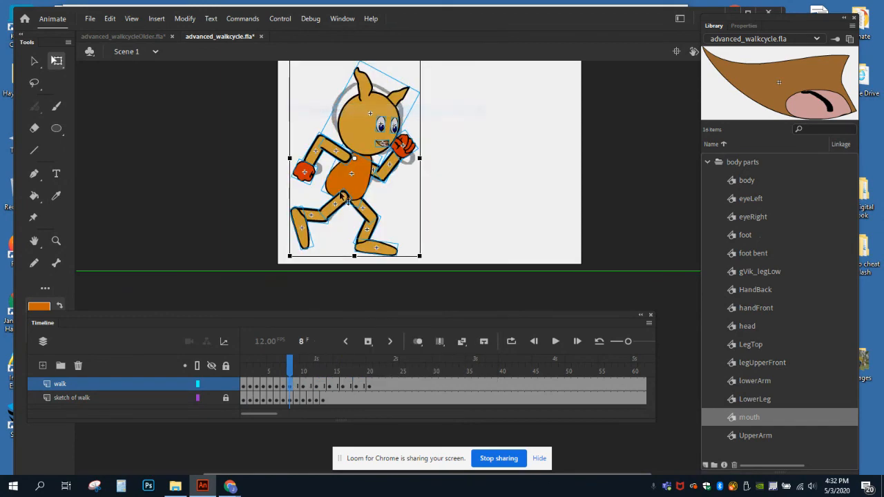
pyautogui.rightClick(282, 384)
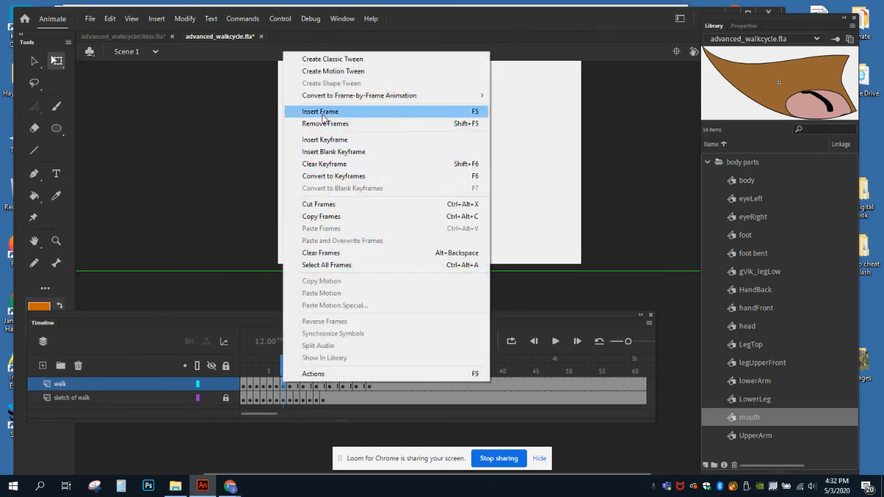
pyautogui.click(322, 113)
pyautogui.rightClick(277, 384)
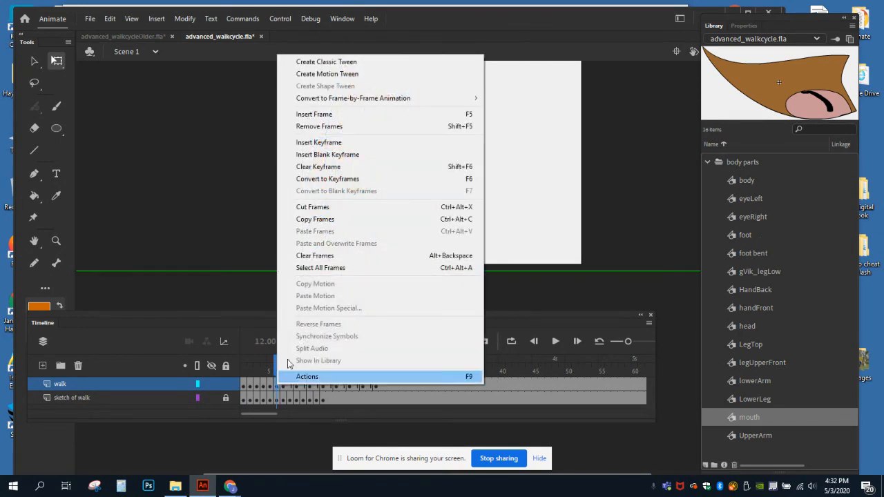
pyautogui.click(320, 114)
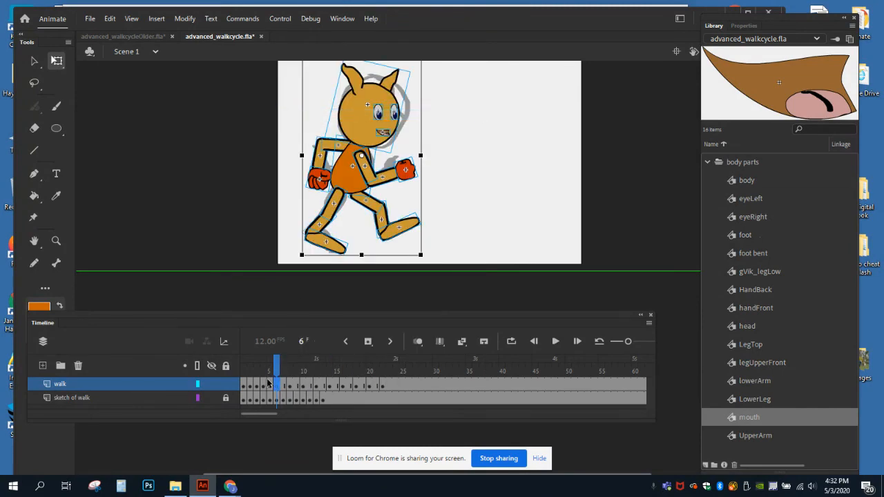
pyautogui.rightClick(270, 382)
pyautogui.click(304, 114)
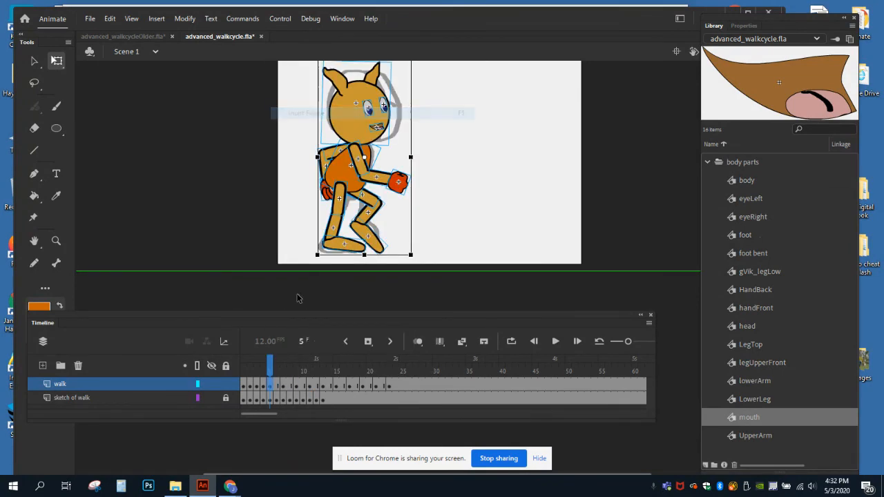
# - Insert one extra frame after each of the walk layer's keyframes at frames 4, 3, 2 and 1
pyautogui.rightClick(260, 385)
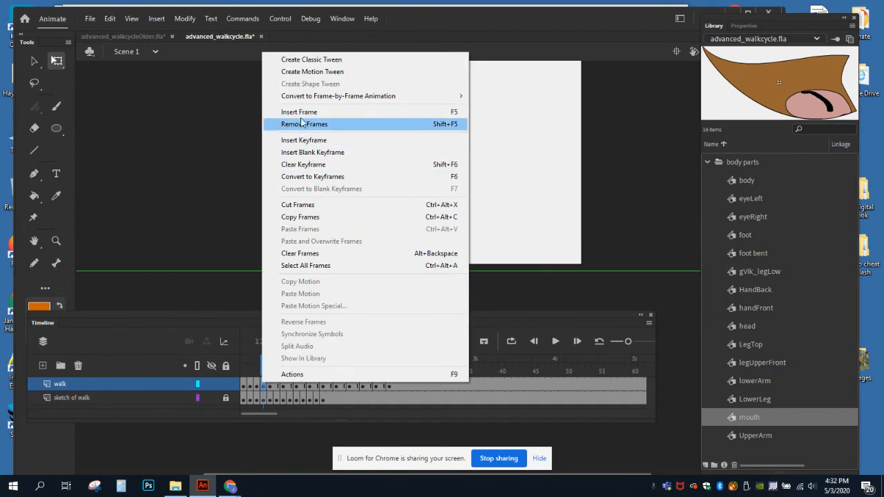
pyautogui.click(301, 112)
pyautogui.rightClick(256, 385)
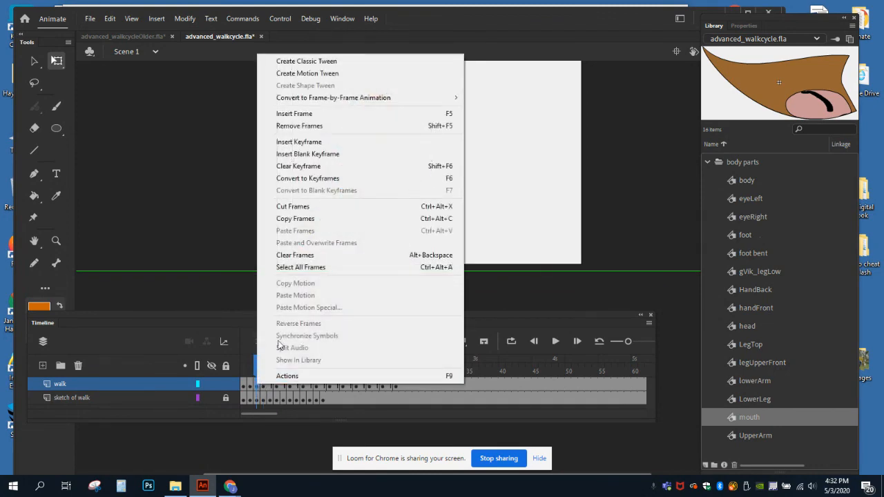
pyautogui.click(293, 115)
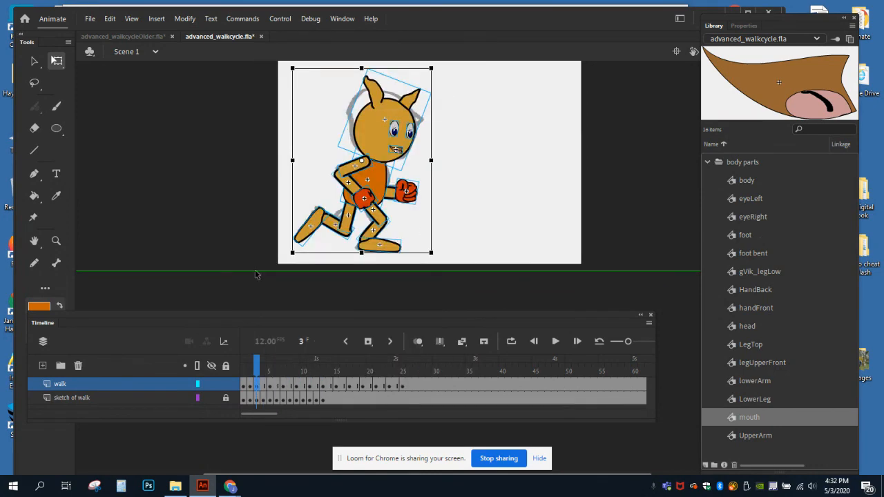
pyautogui.rightClick(251, 386)
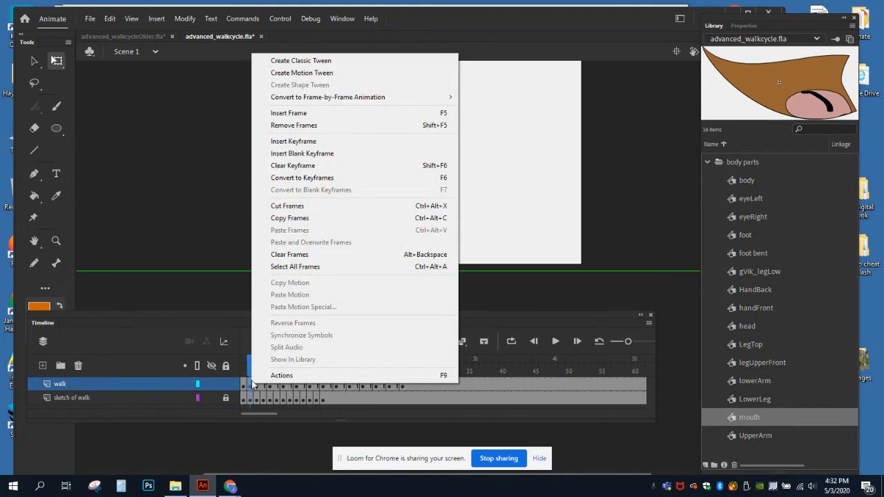
pyautogui.click(297, 113)
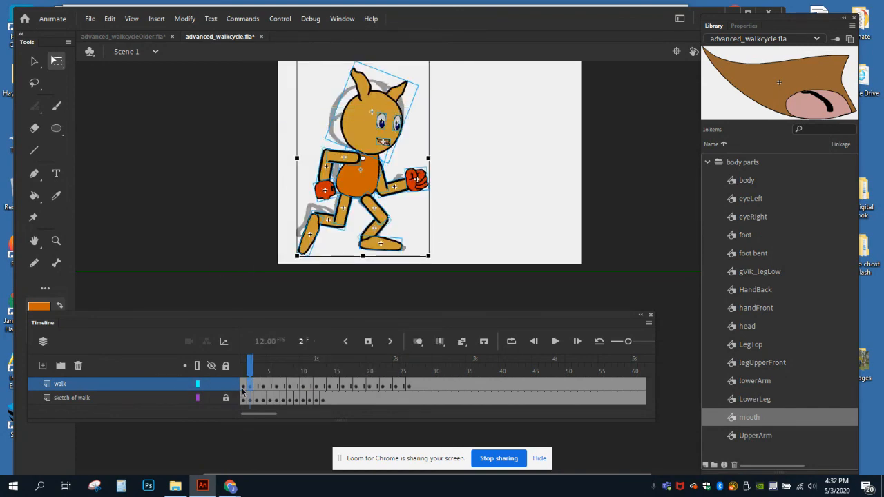
pyautogui.rightClick(242, 385)
pyautogui.click(290, 115)
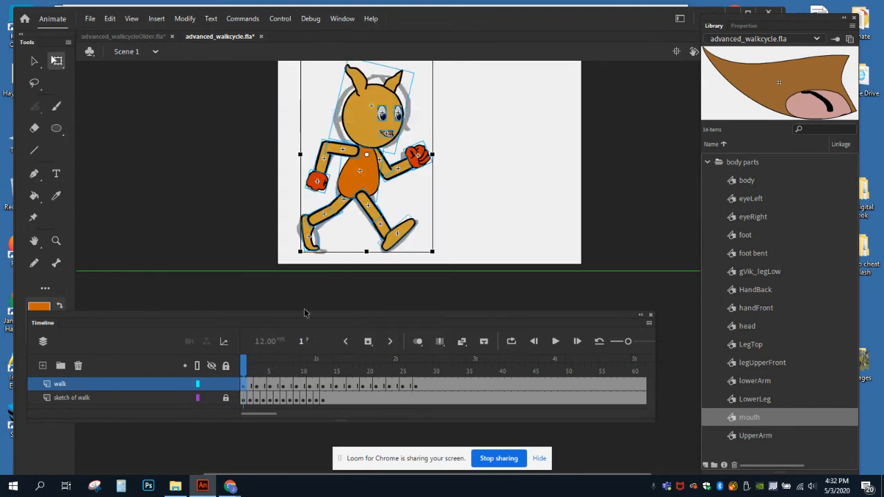
# - Hide the sketch of walk layer, deselect the character's parts, and save the document
pyautogui.click(210, 398)
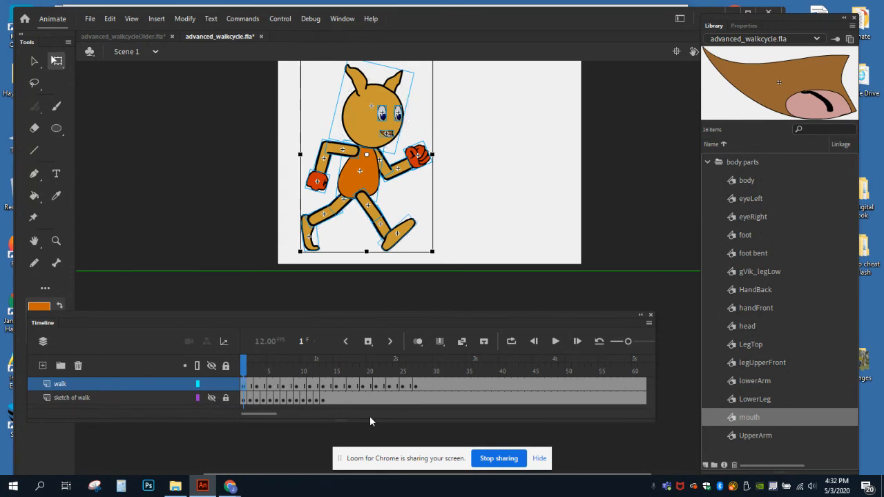
pyautogui.click(509, 208)
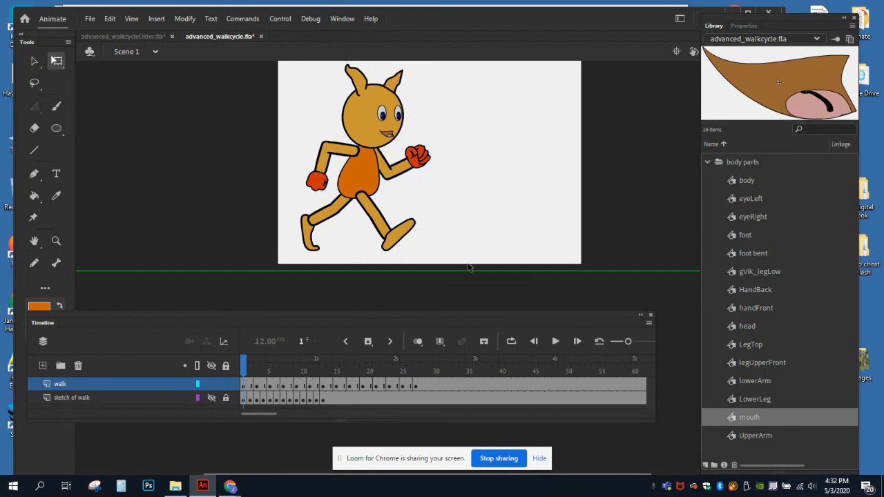
pyautogui.click(90, 19)
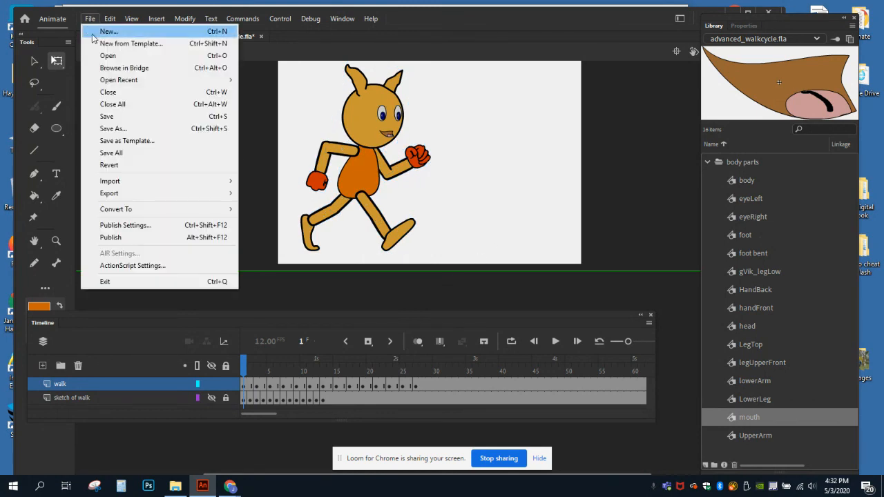
pyautogui.click(107, 118)
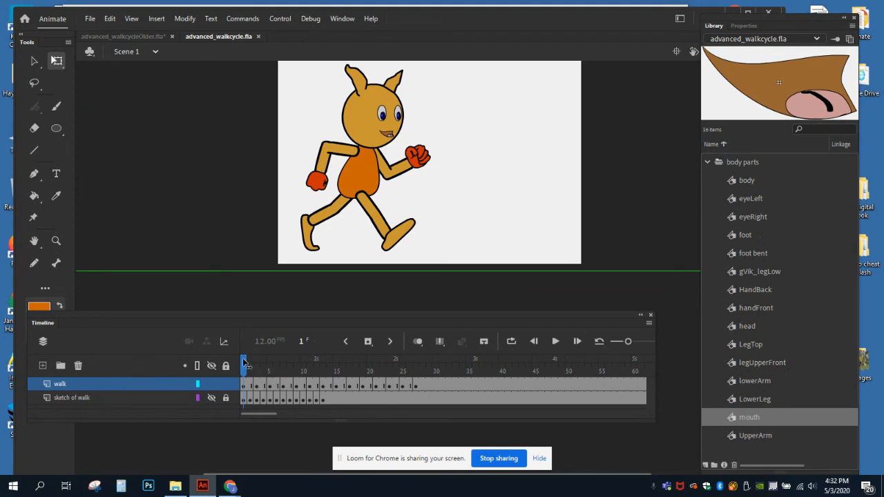
# - Scrub the walk from frame 1 to frame 27, and examine the poses at frames 21, 23 and 25
pyautogui.moveTo(244, 365); pyautogui.dragTo(416, 373)
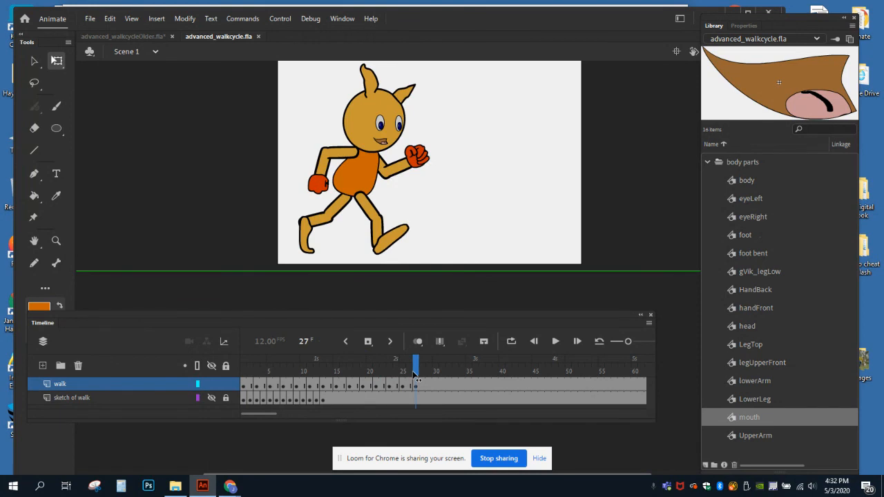
pyautogui.moveTo(416, 373)
pyautogui.mouseDown()
pyautogui.moveTo(339, 377)
pyautogui.moveTo(406, 373)
pyautogui.mouseUp()
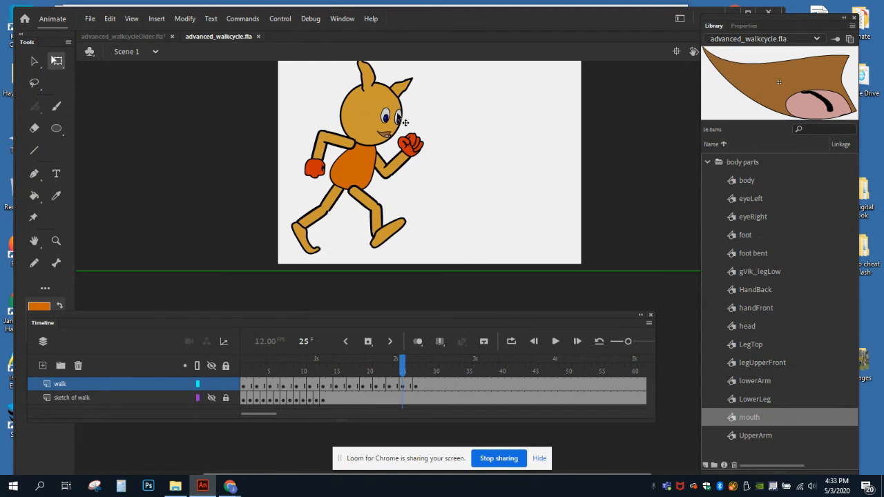
pyautogui.click(55, 61)
pyautogui.click(378, 387)
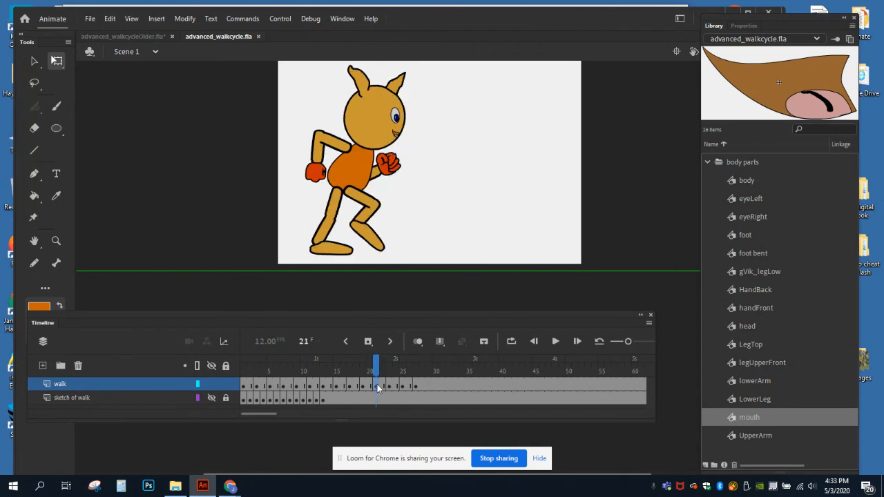
pyautogui.click(474, 138)
pyautogui.click(390, 375)
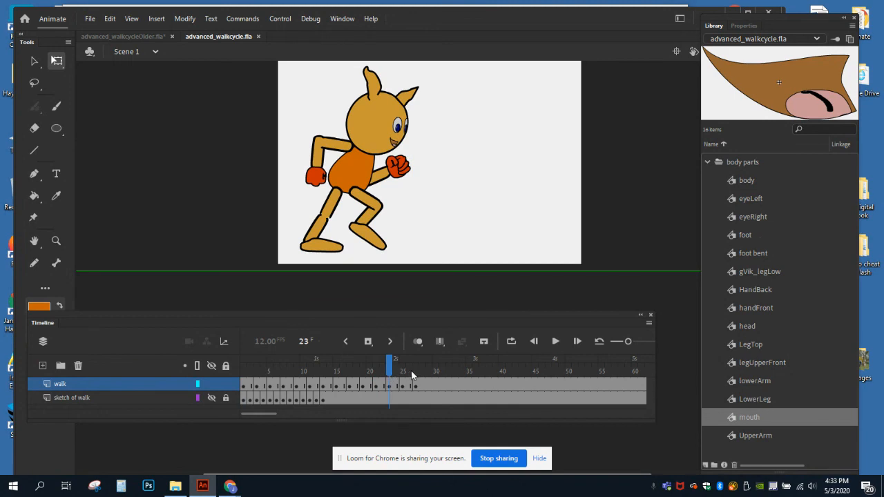
pyautogui.click(403, 375)
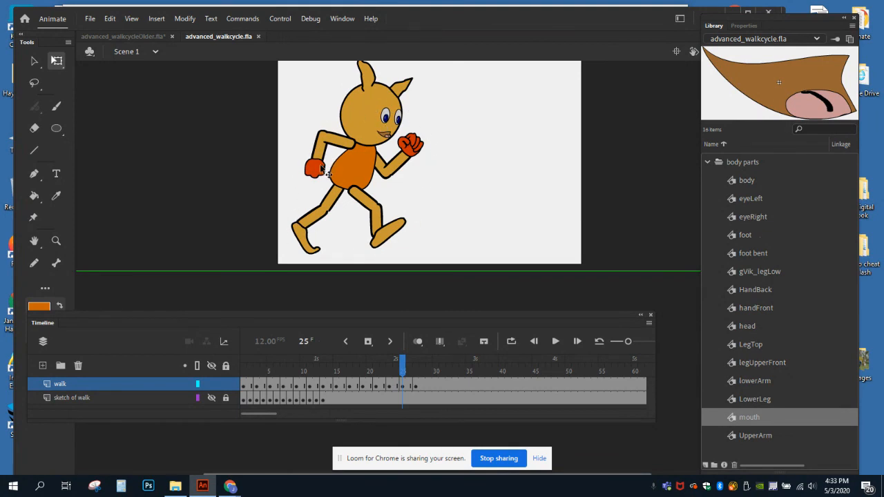
pyautogui.click(90, 19)
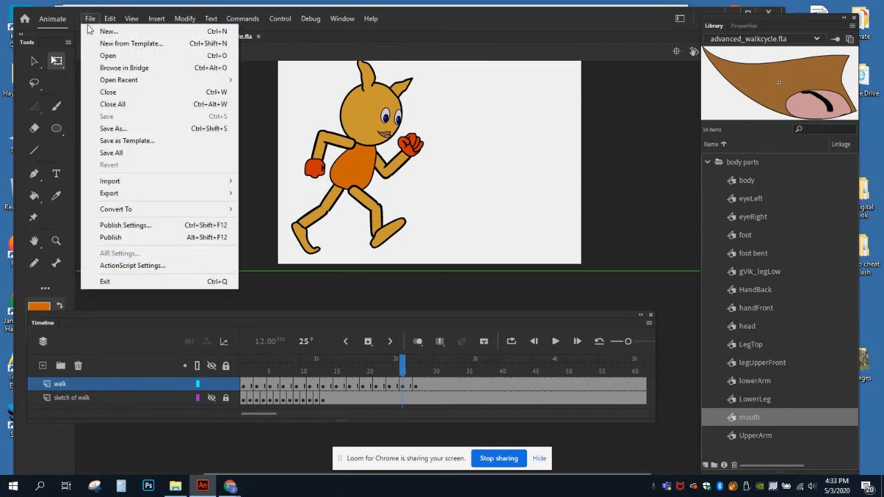